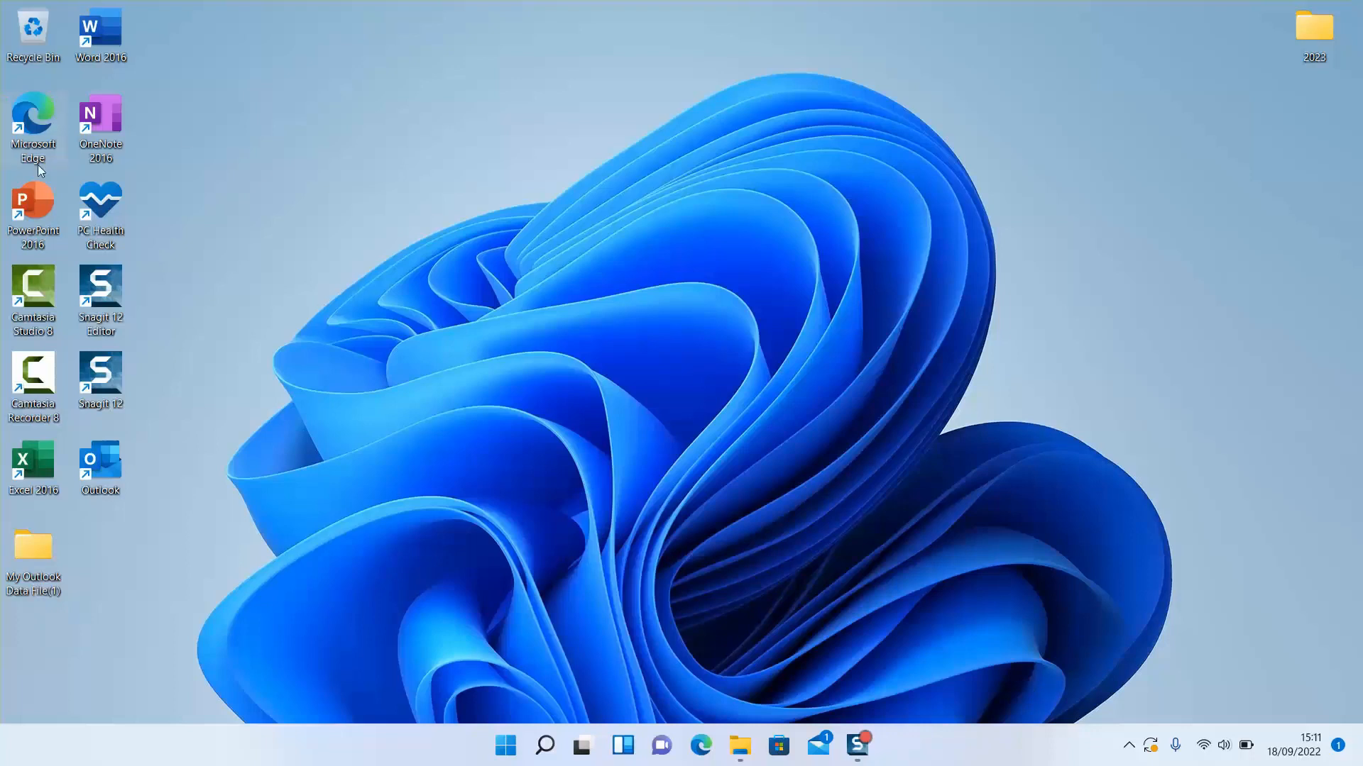
- Open Microsoft Edge and search the web for "download windows 11"
{"action": "double_click", "coordinate": [27, 135]}
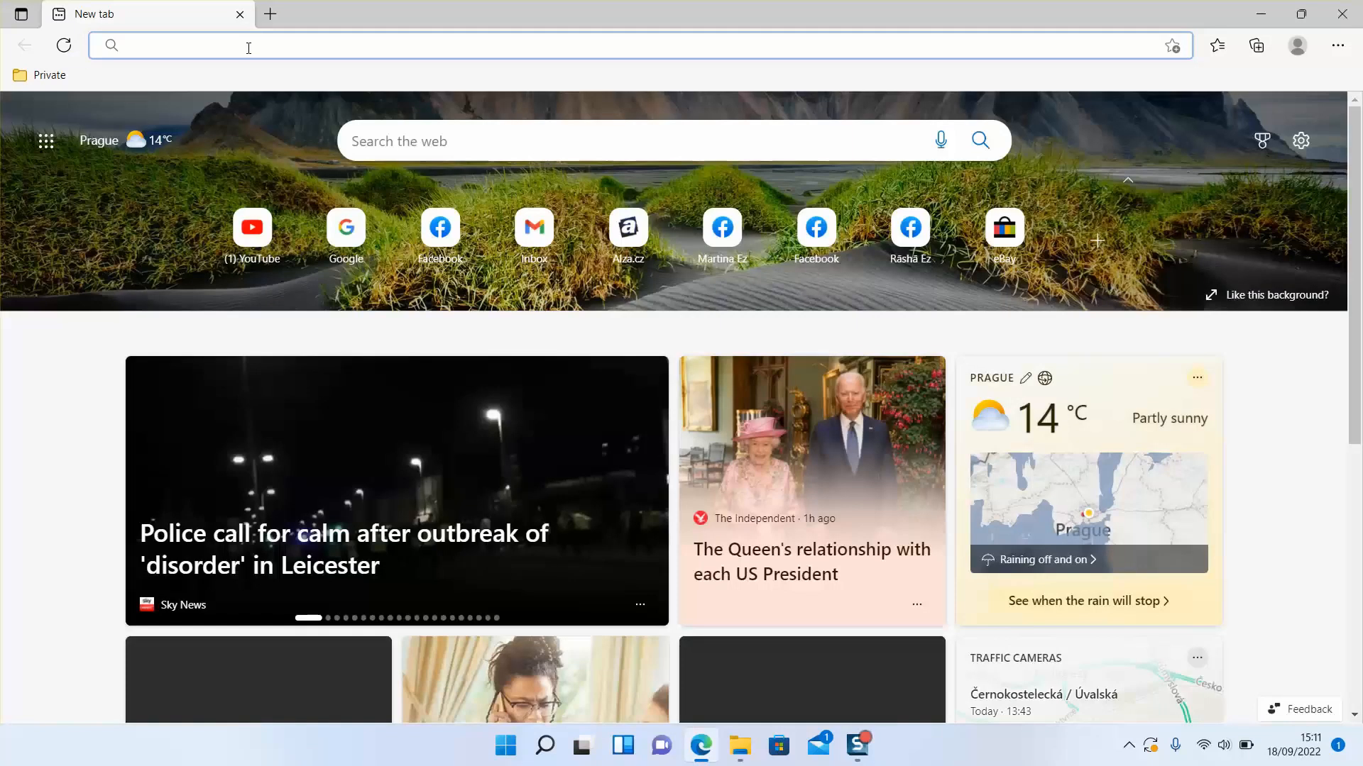
{"action": "left_click", "coordinate": [249, 48]}
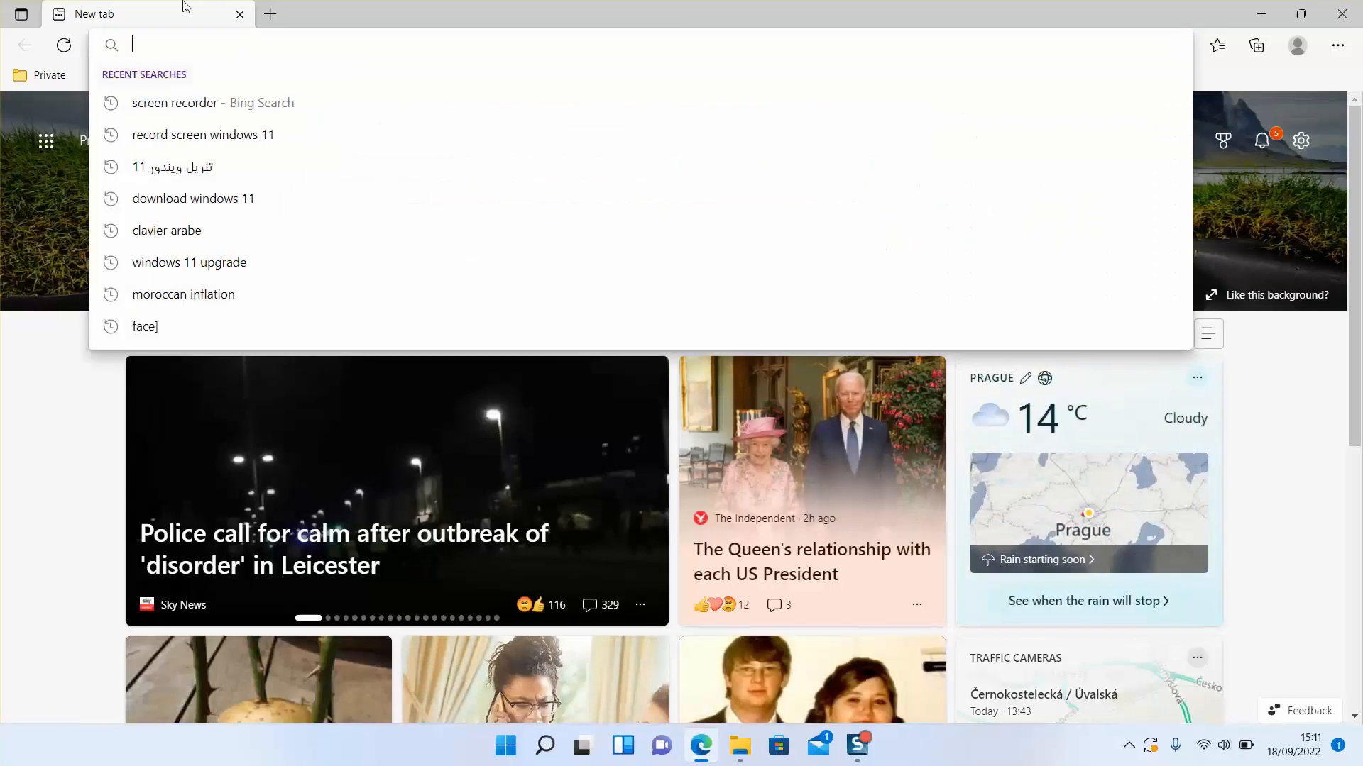
{"action": "type", "text": "dow"}
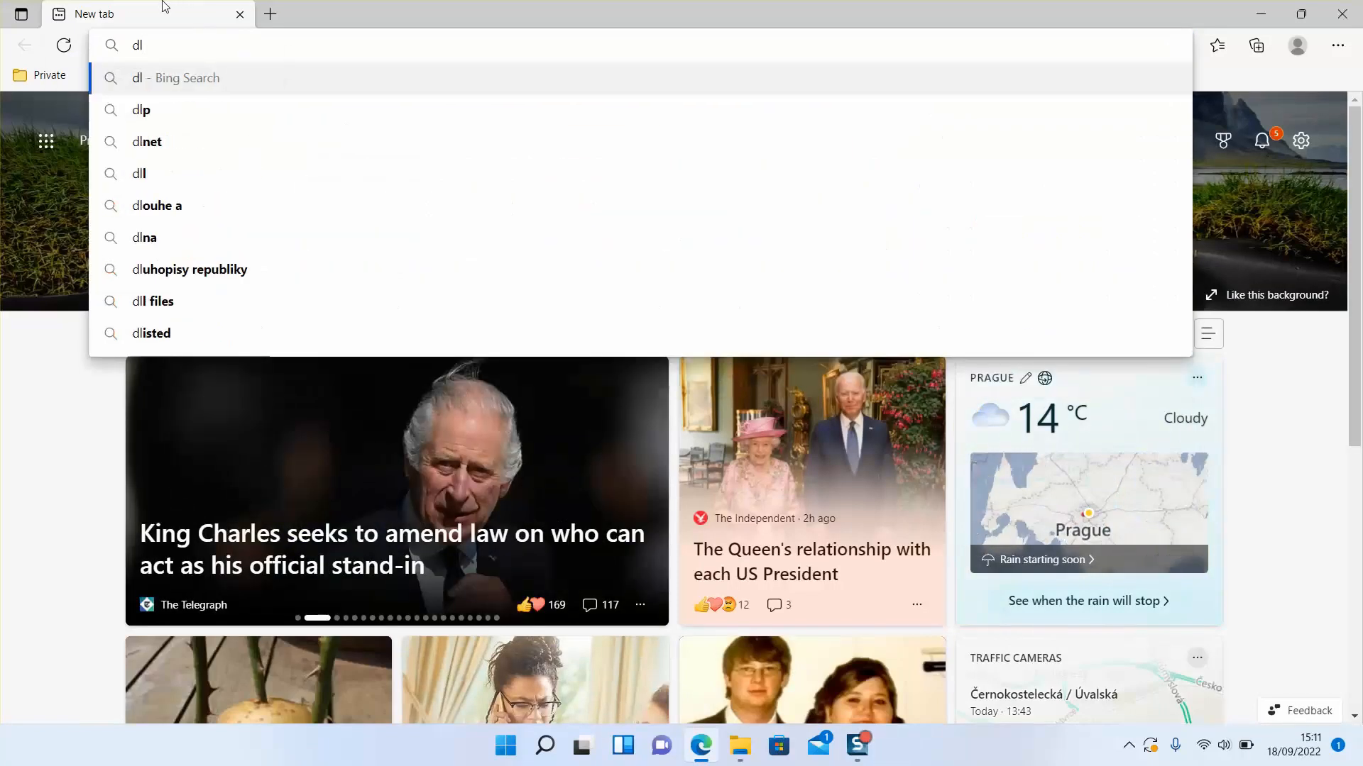
{"action": "type", "text": "nload w"}
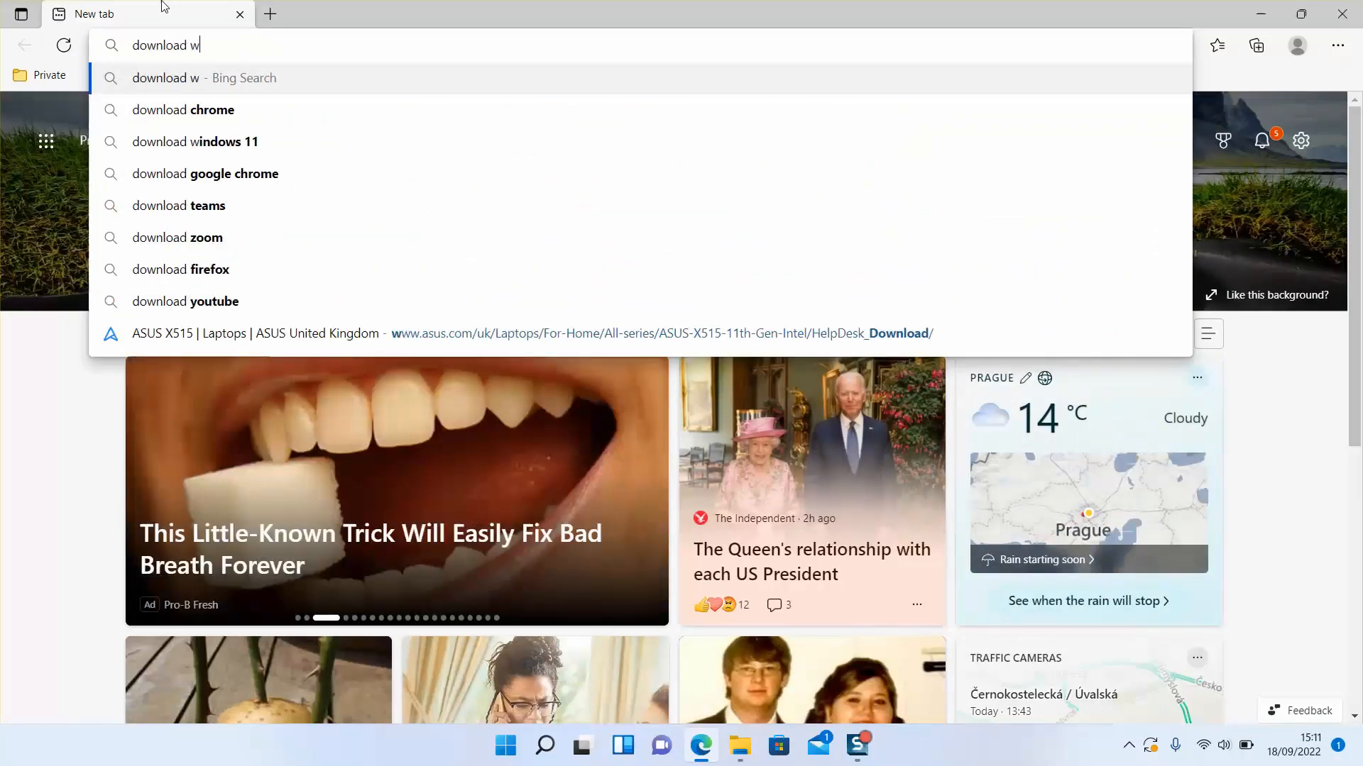
{"action": "type", "text": "indows 11"}
{"action": "key", "text": "Return"}
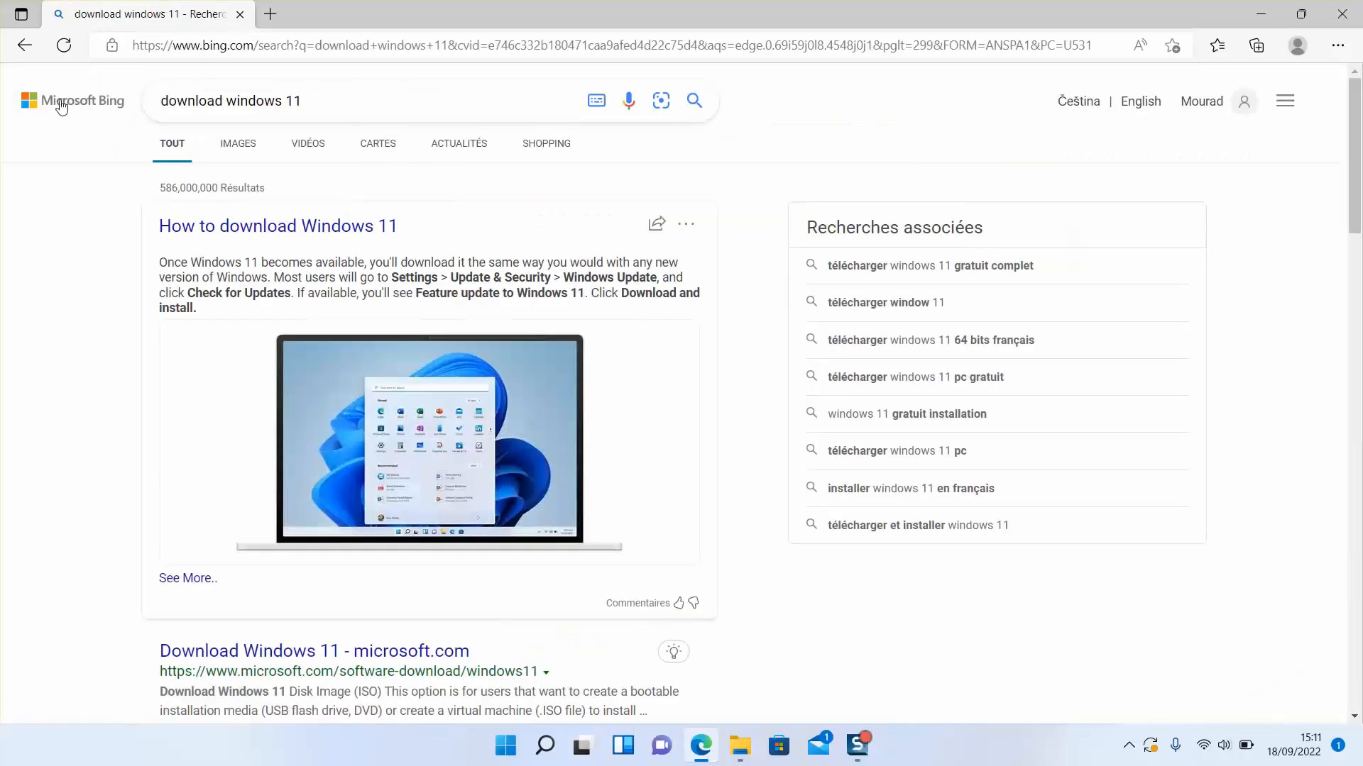
- Open Microsoft's Download Windows 11 page from the search results, close the search results tab and decline the Bing Wallpaper offer
{"action": "scroll", "coordinate": [32, 261], "scroll_direction": "down", "scroll_amount": 3}
{"action": "scroll", "coordinate": [29, 259], "scroll_direction": "down", "scroll_amount": 3}
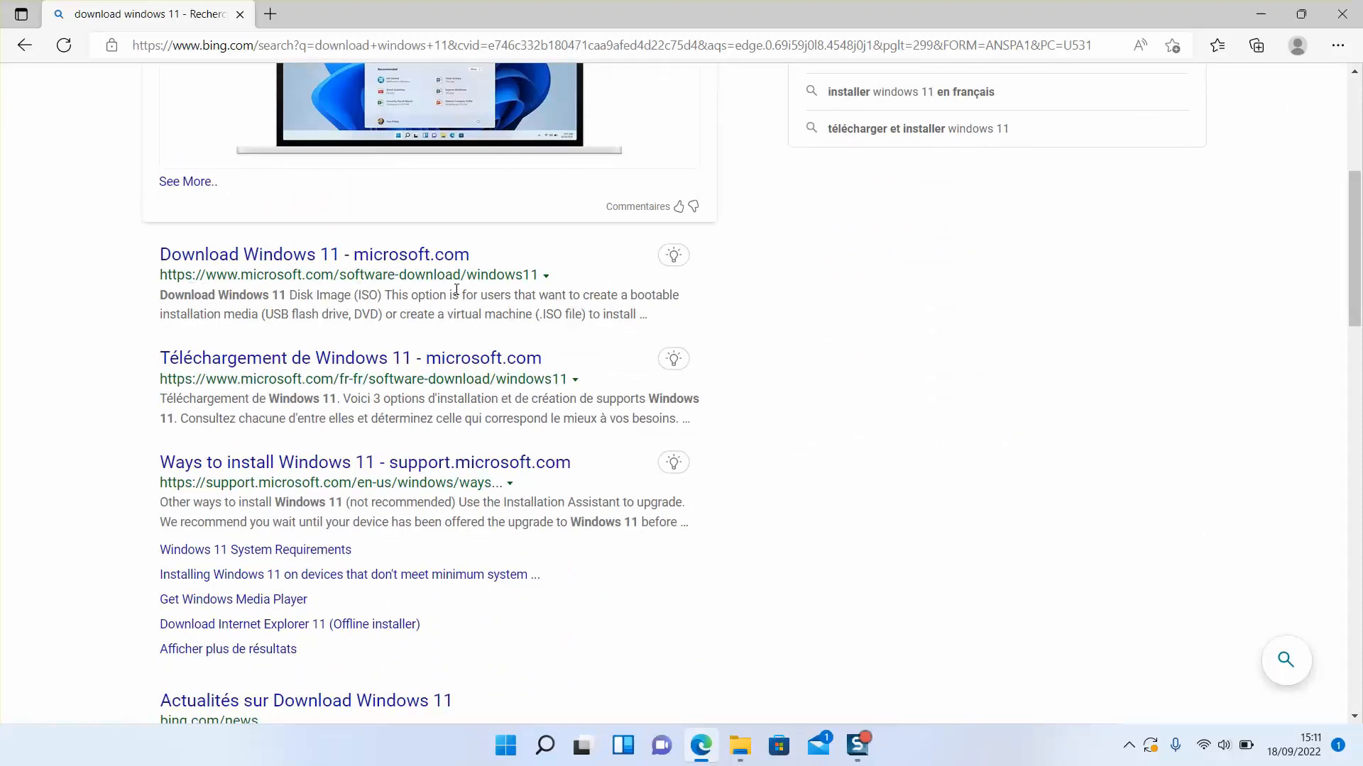
{"action": "left_click", "coordinate": [358, 259]}
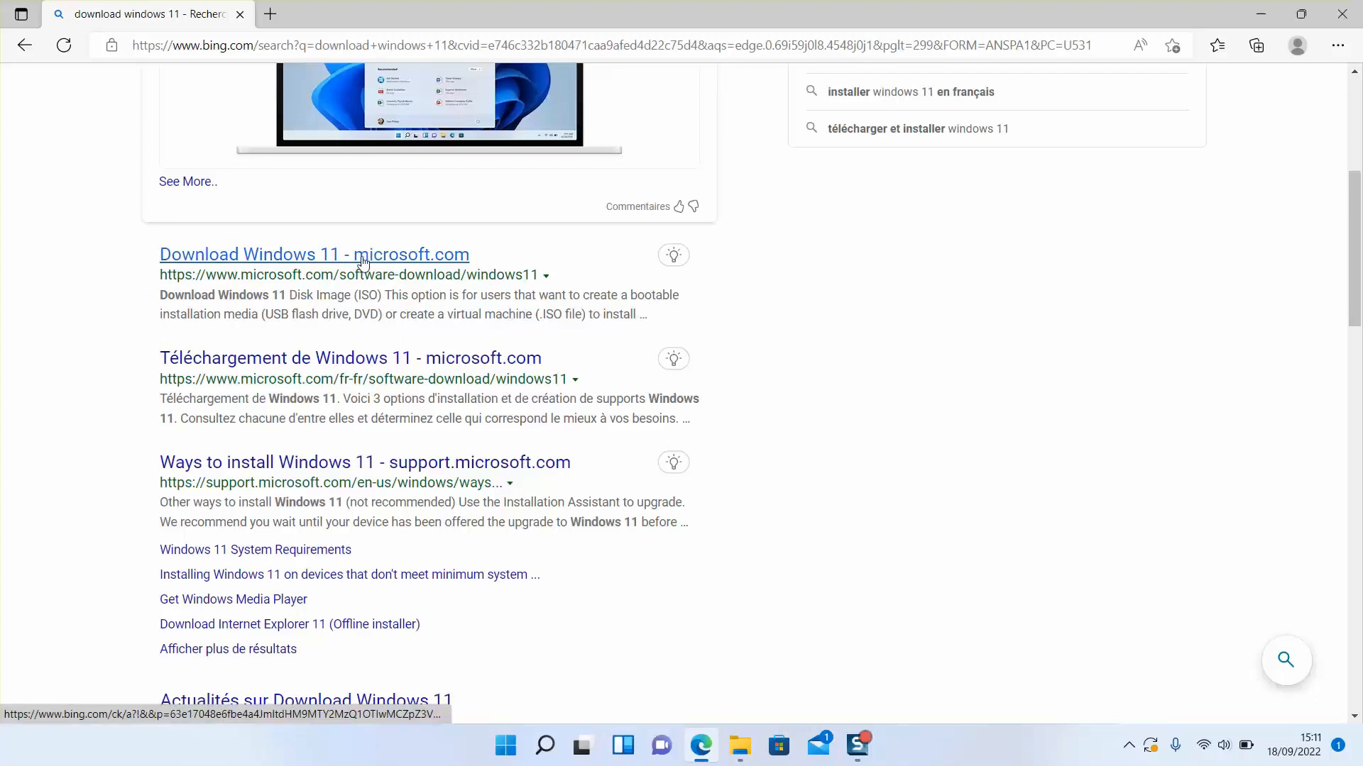
{"action": "left_click", "coordinate": [328, 259]}
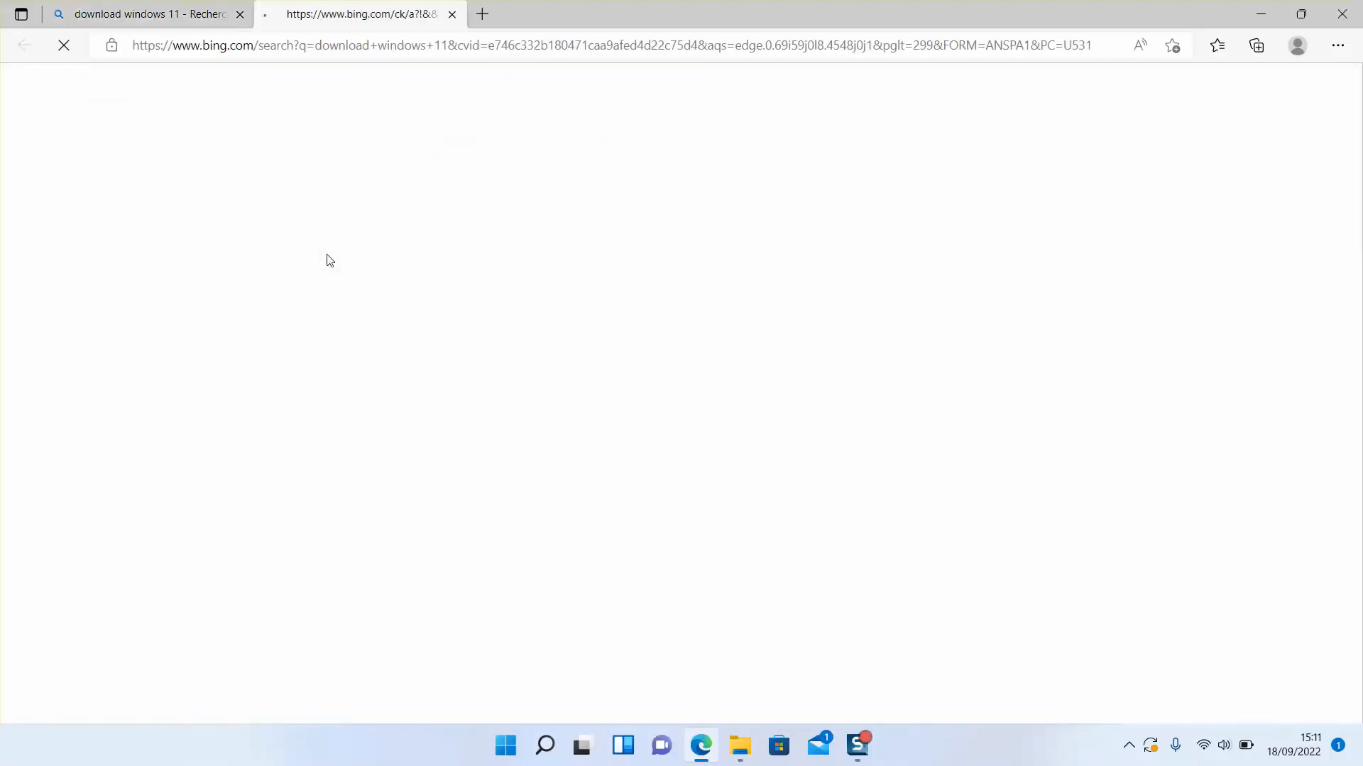
{"action": "left_click", "coordinate": [240, 14]}
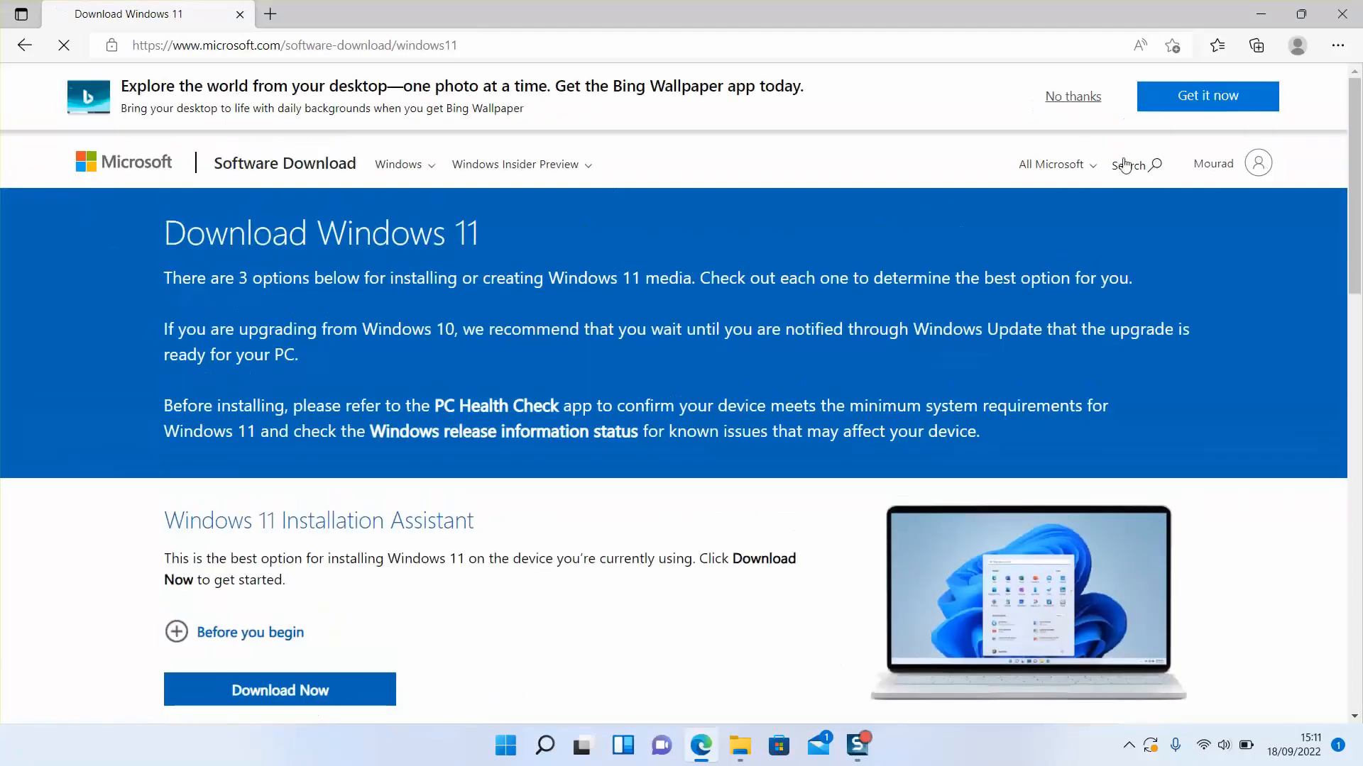
{"action": "left_click", "coordinate": [1074, 99]}
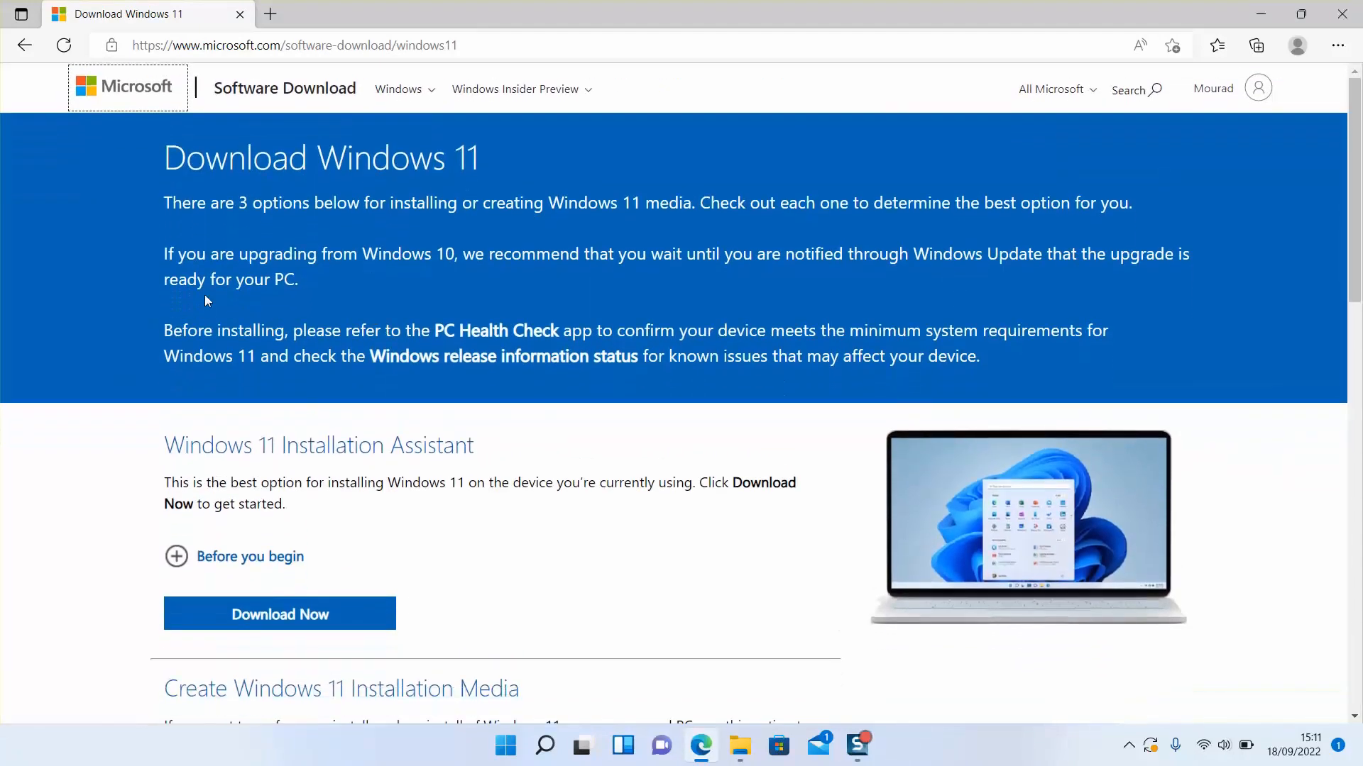
- Look over the installation options and highlight the Windows 11 Installation Assistant heading
{"action": "scroll", "coordinate": [202, 293], "scroll_direction": "down", "scroll_amount": 3}
{"action": "scroll", "coordinate": [196, 268], "scroll_direction": "down", "scroll_amount": 1}
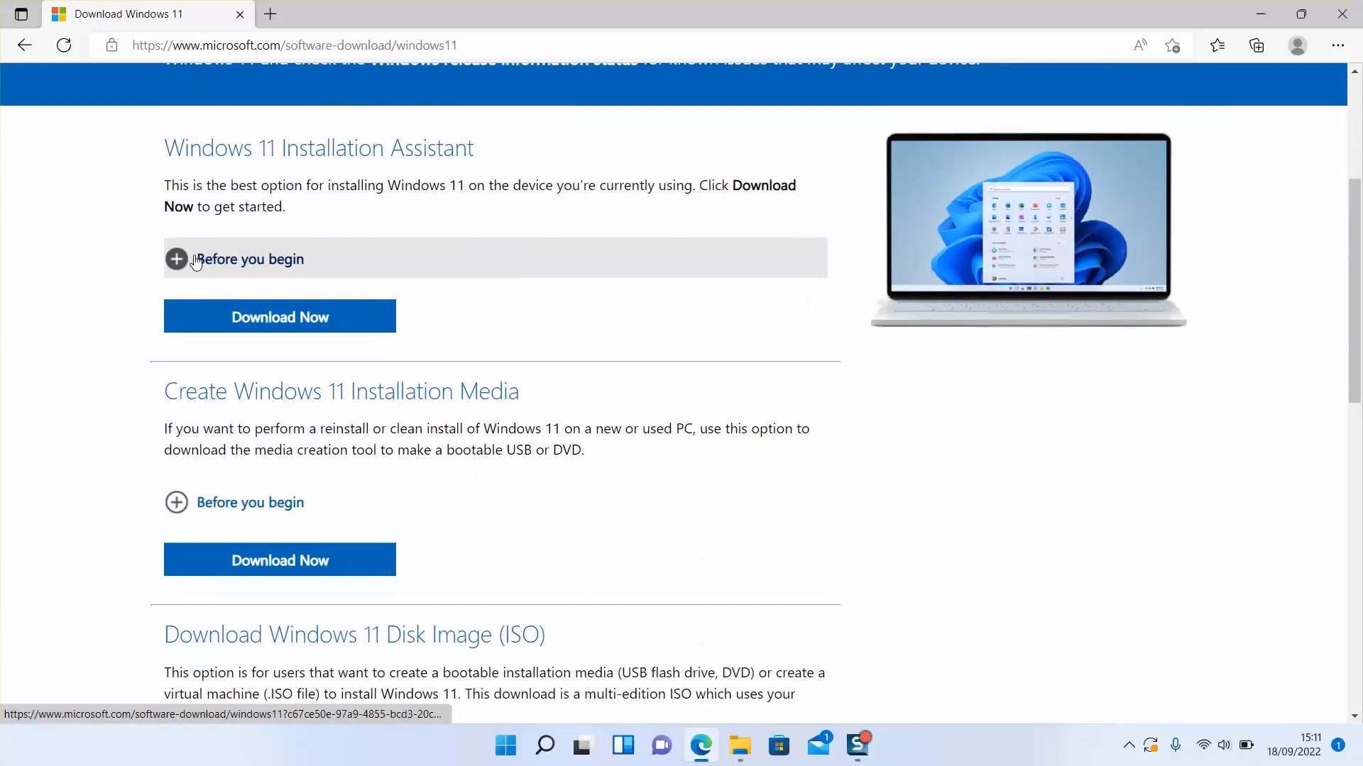
{"action": "scroll", "coordinate": [193, 261], "scroll_direction": "down", "scroll_amount": 2}
{"action": "scroll", "coordinate": [184, 256], "scroll_direction": "up", "scroll_amount": 3}
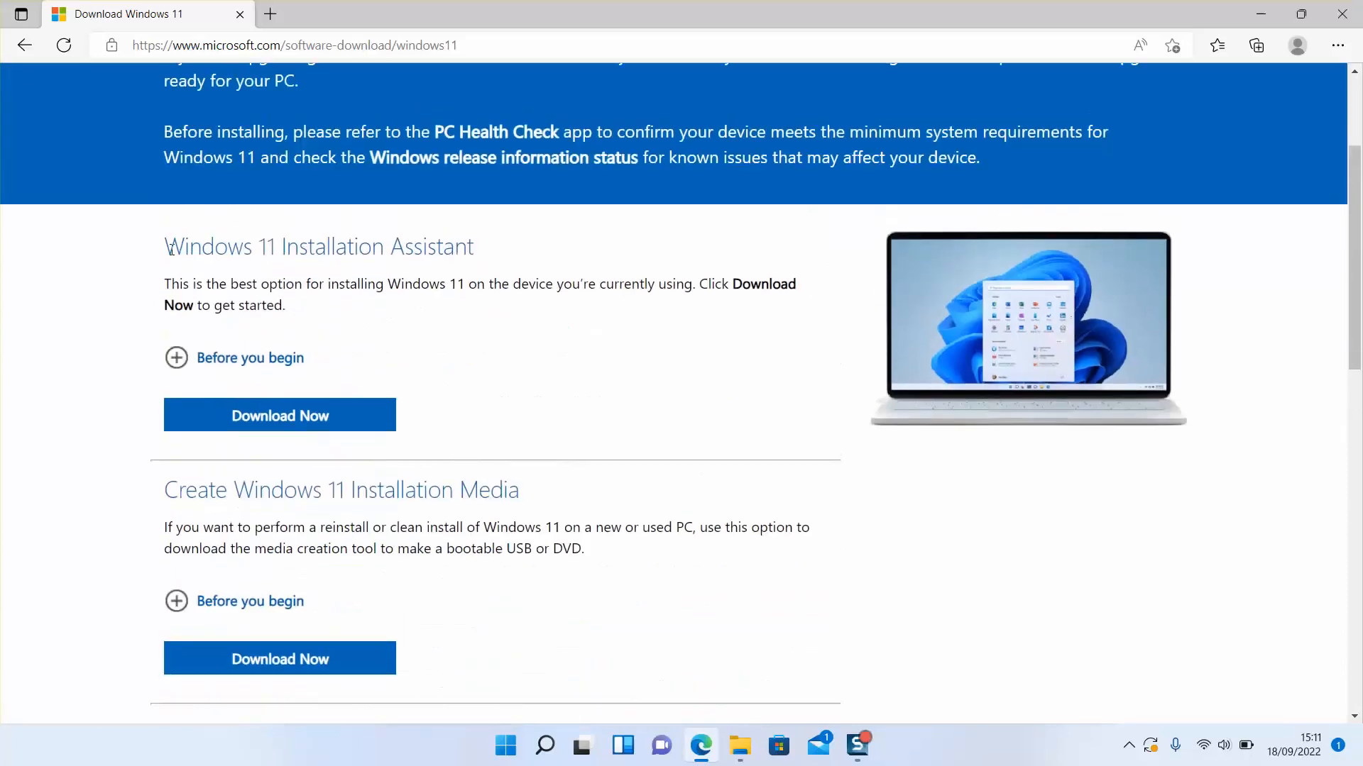
{"action": "left_click_drag", "start_coordinate": [216, 253], "coordinate": [491, 264]}
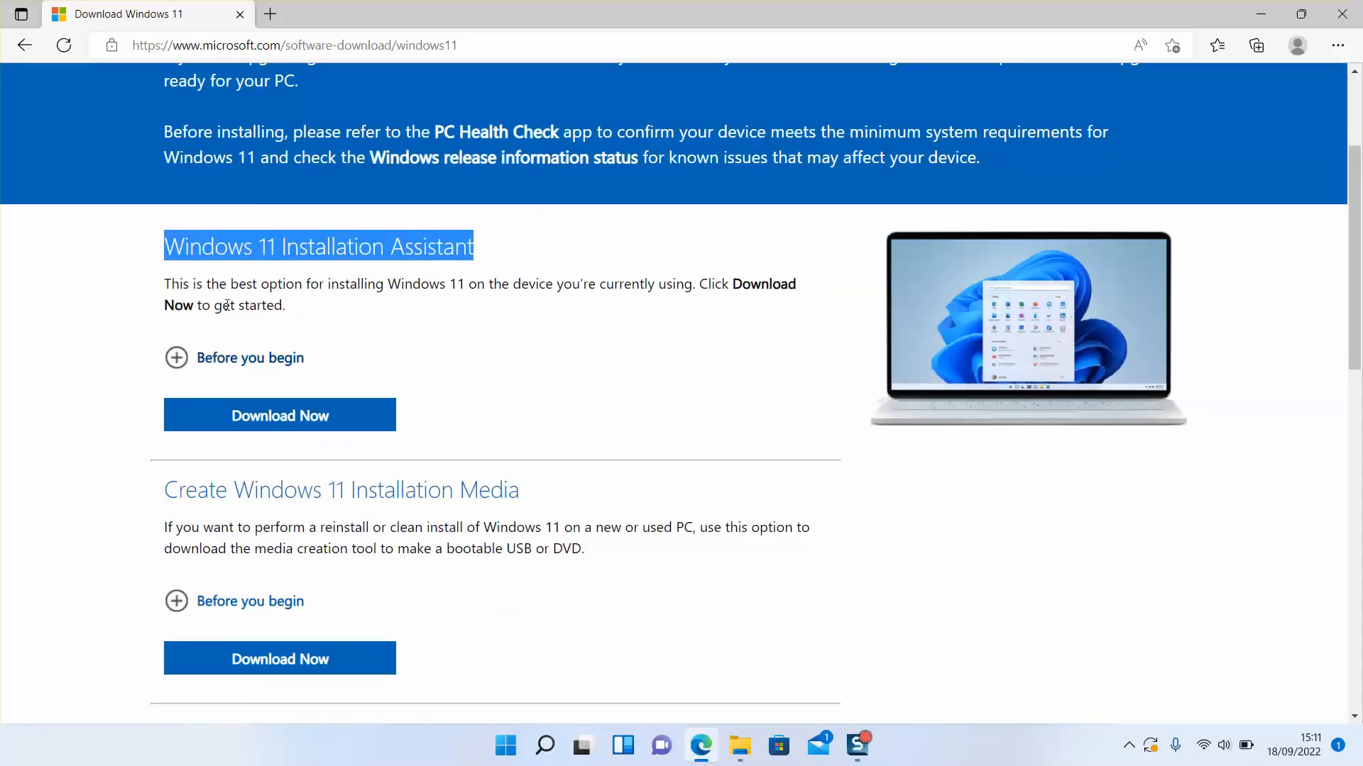
- Select Windows 11 (multi-edition ISO) as the download in the Disk Image (ISO) section
{"action": "scroll", "coordinate": [171, 354], "scroll_direction": "down", "scroll_amount": 1}
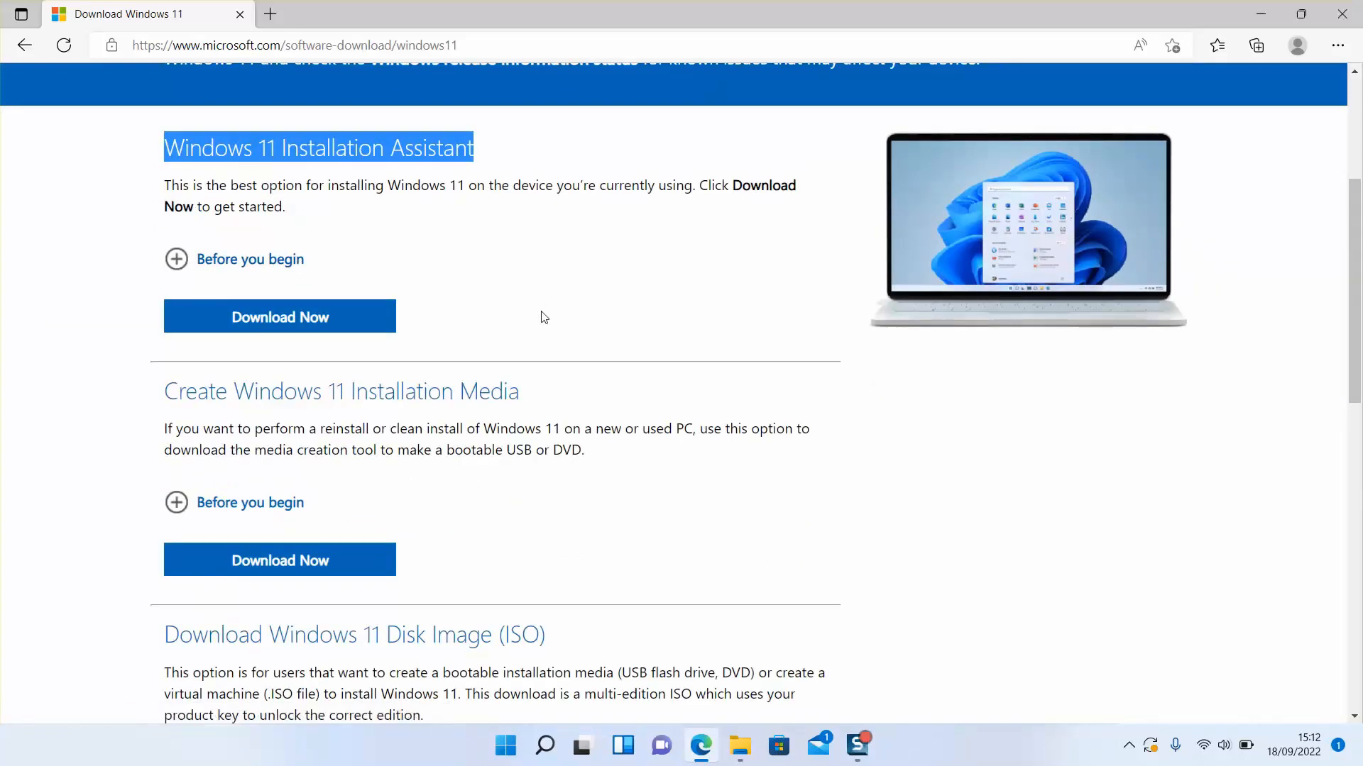
{"action": "scroll", "coordinate": [547, 326], "scroll_direction": "down", "scroll_amount": 1}
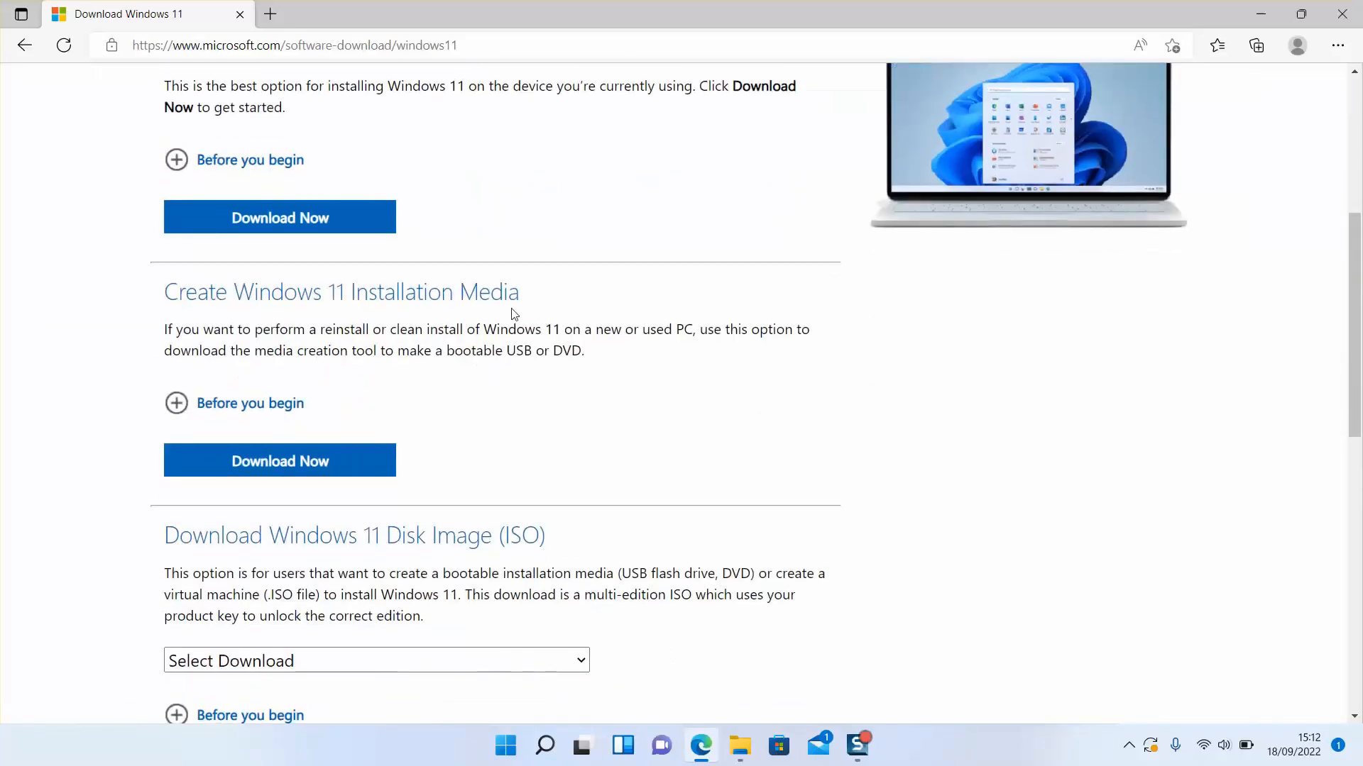
{"action": "scroll", "coordinate": [514, 313], "scroll_direction": "down", "scroll_amount": 1}
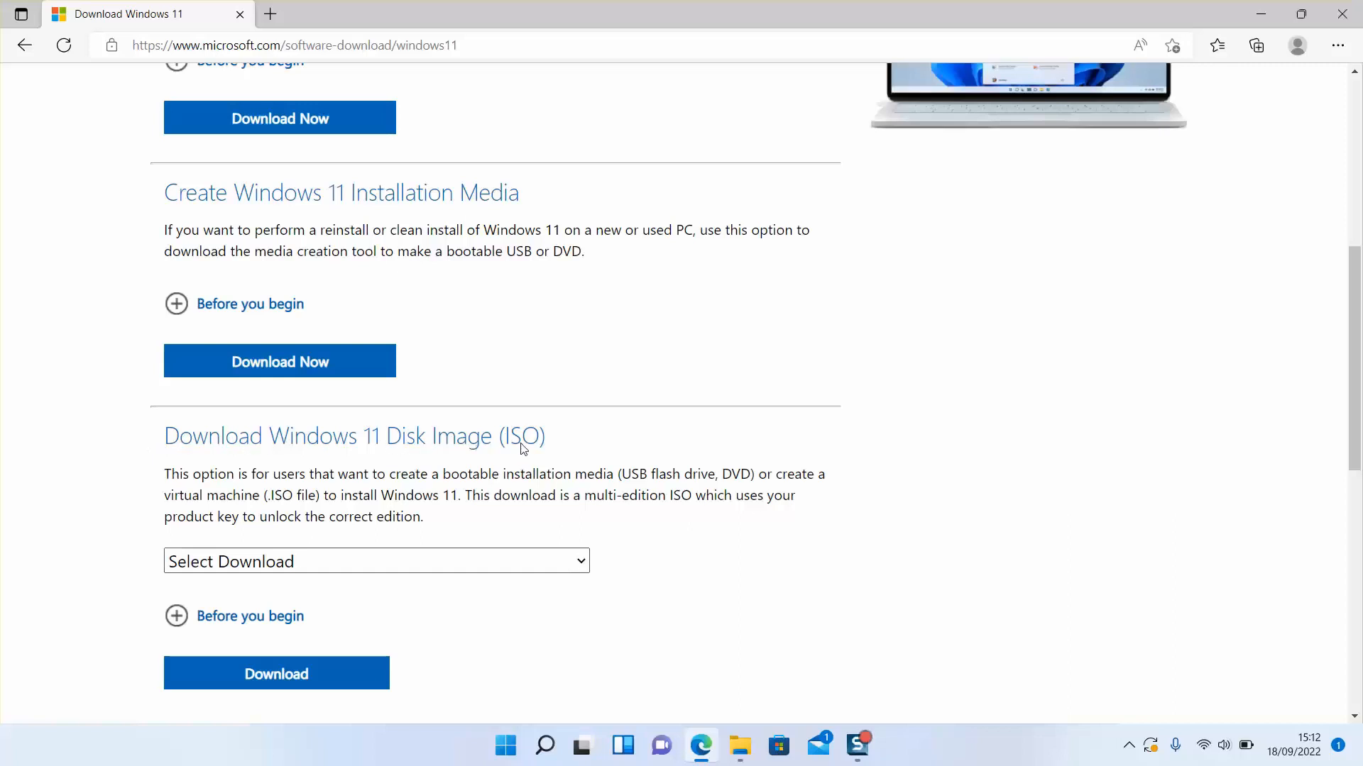
{"action": "left_click", "coordinate": [529, 568]}
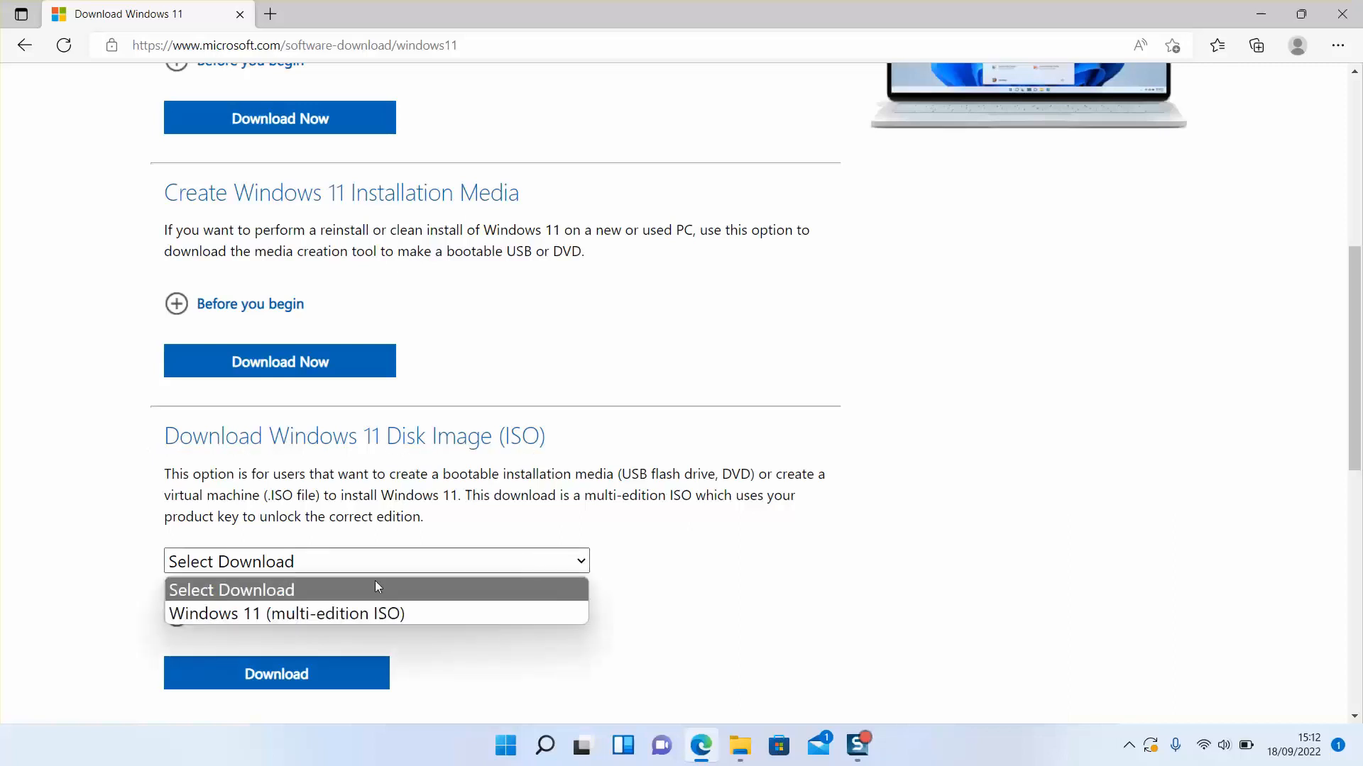
{"action": "left_click", "coordinate": [206, 611]}
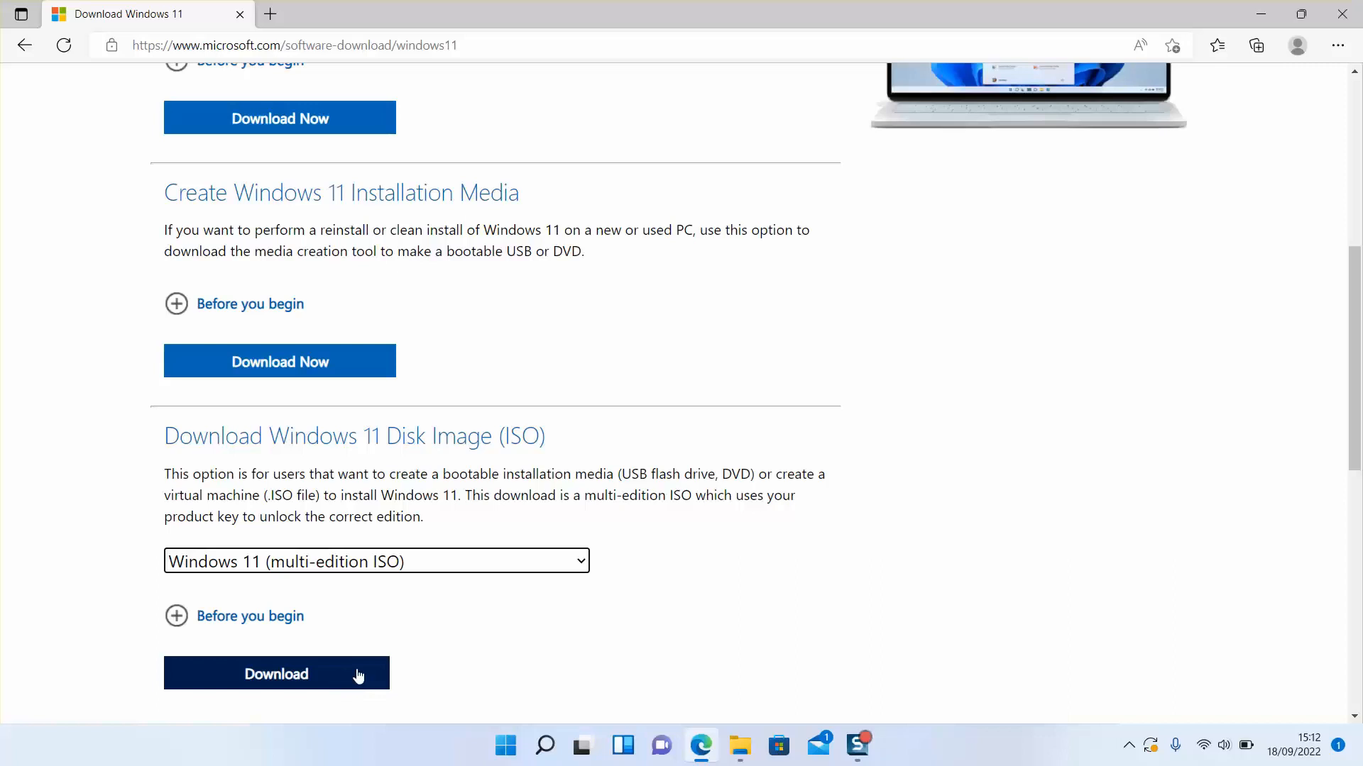
- Download the Windows 11 installation media tool and save it as MediaCreationToolW11 on ESD-ISO (H:), replacing the existing file
{"action": "left_click", "coordinate": [273, 367]}
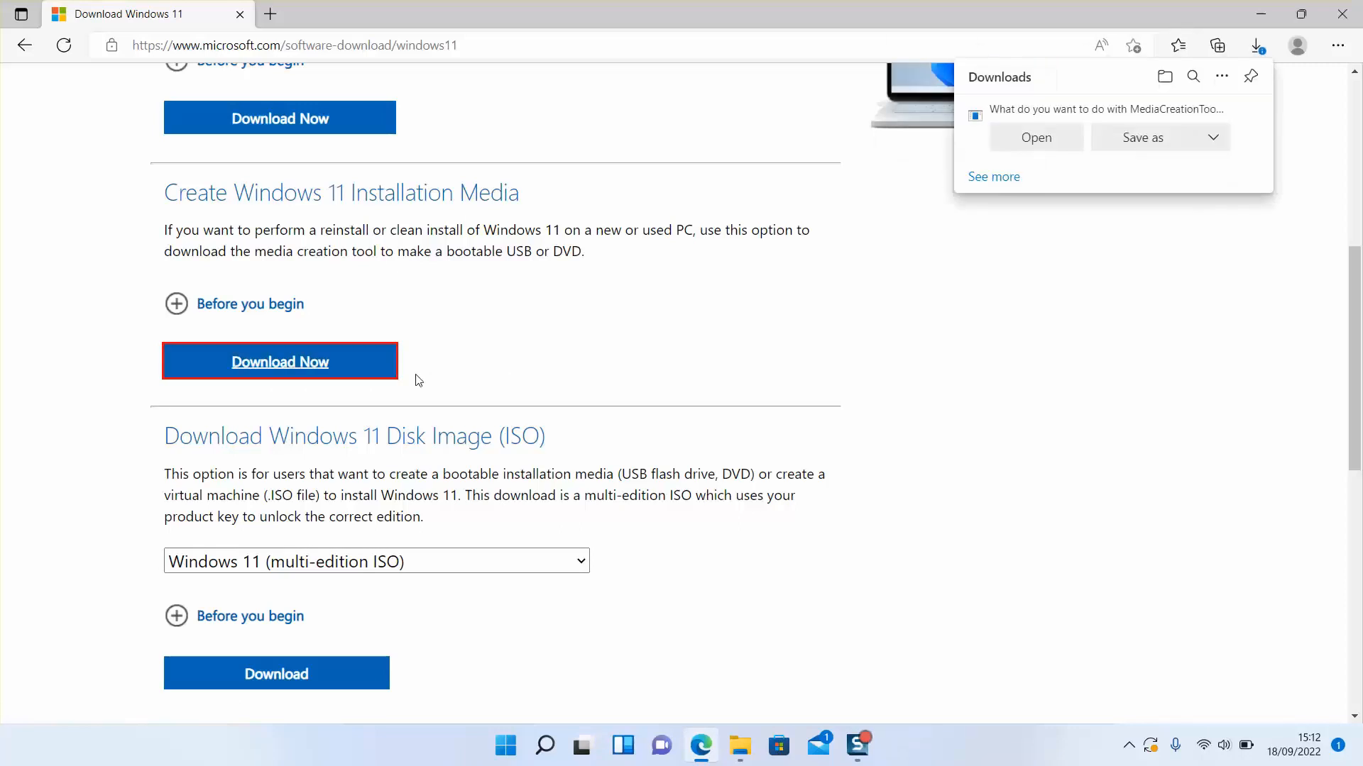
{"action": "left_click", "coordinate": [1212, 139]}
{"action": "left_click", "coordinate": [1147, 140]}
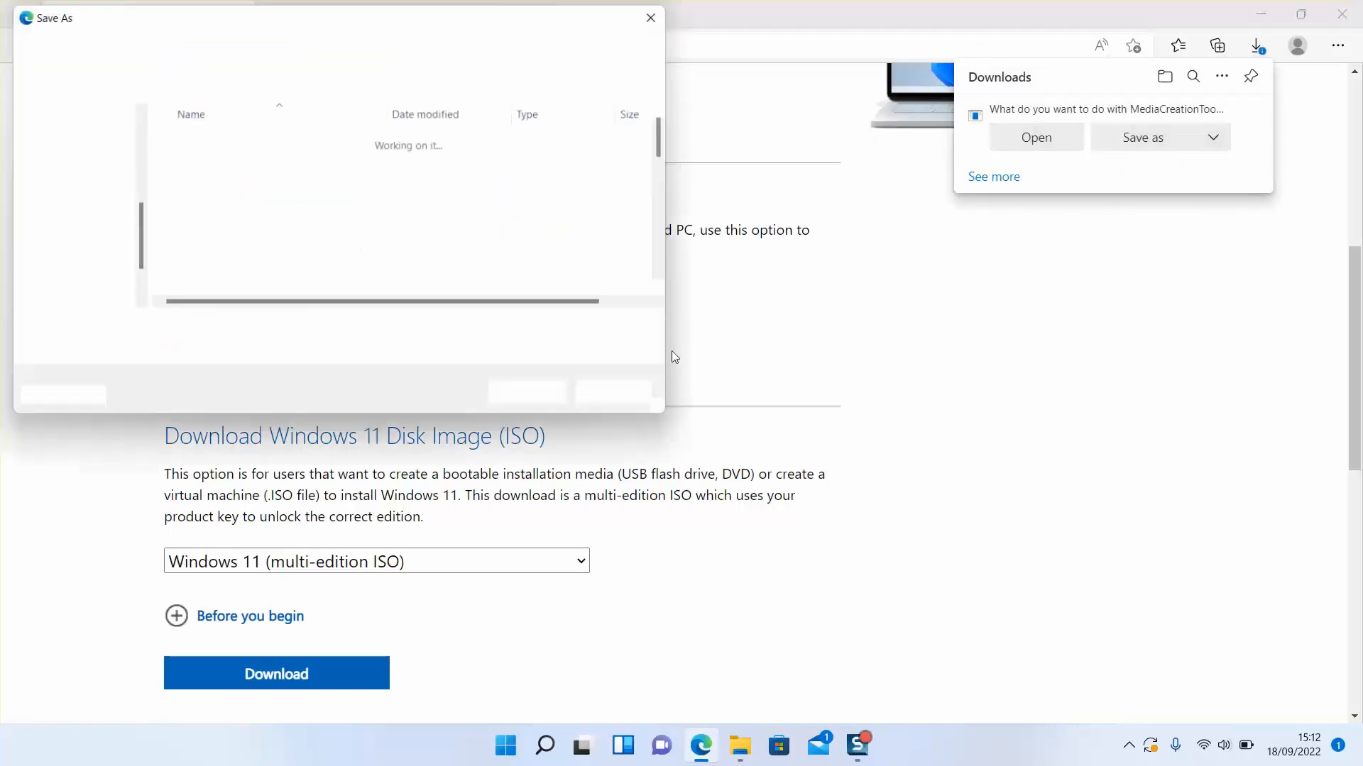
{"action": "scroll", "coordinate": [41, 242], "scroll_direction": "down", "scroll_amount": 3}
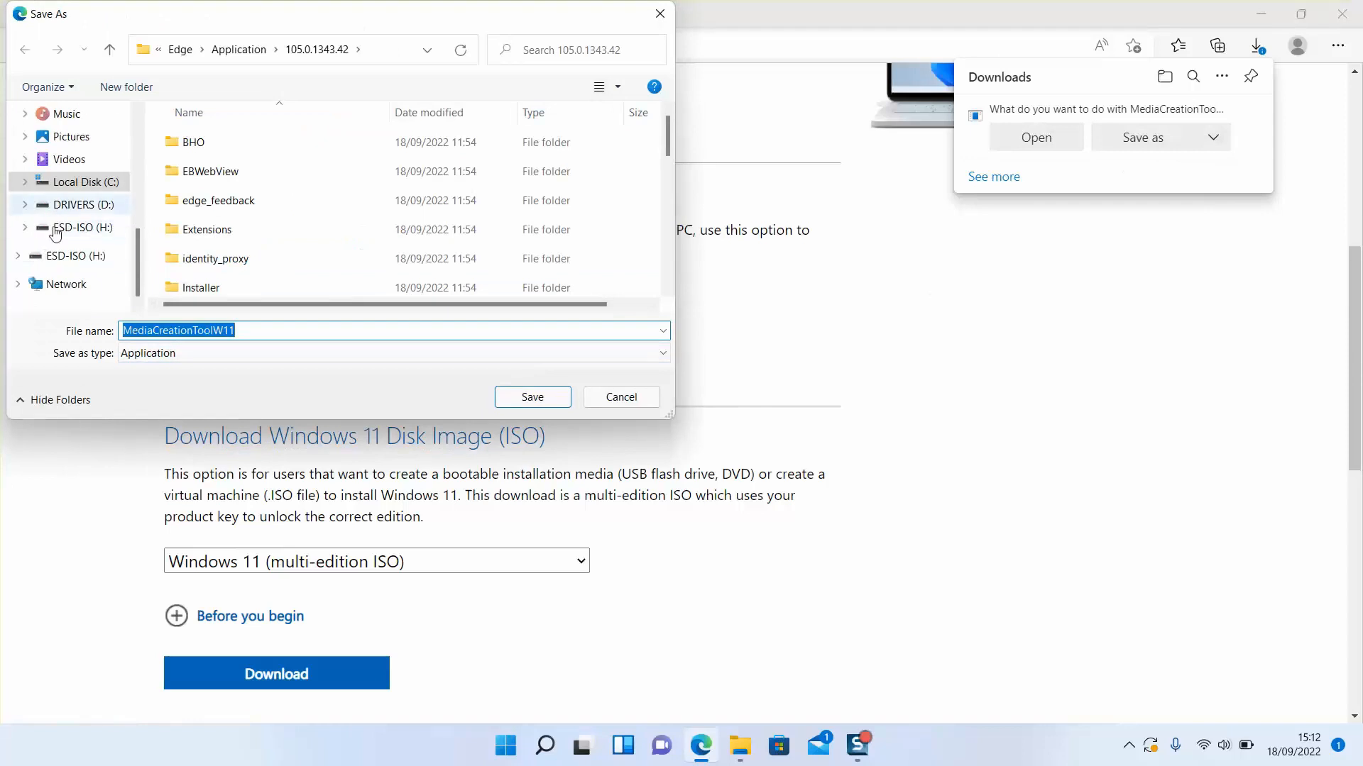
{"action": "left_click", "coordinate": [69, 258]}
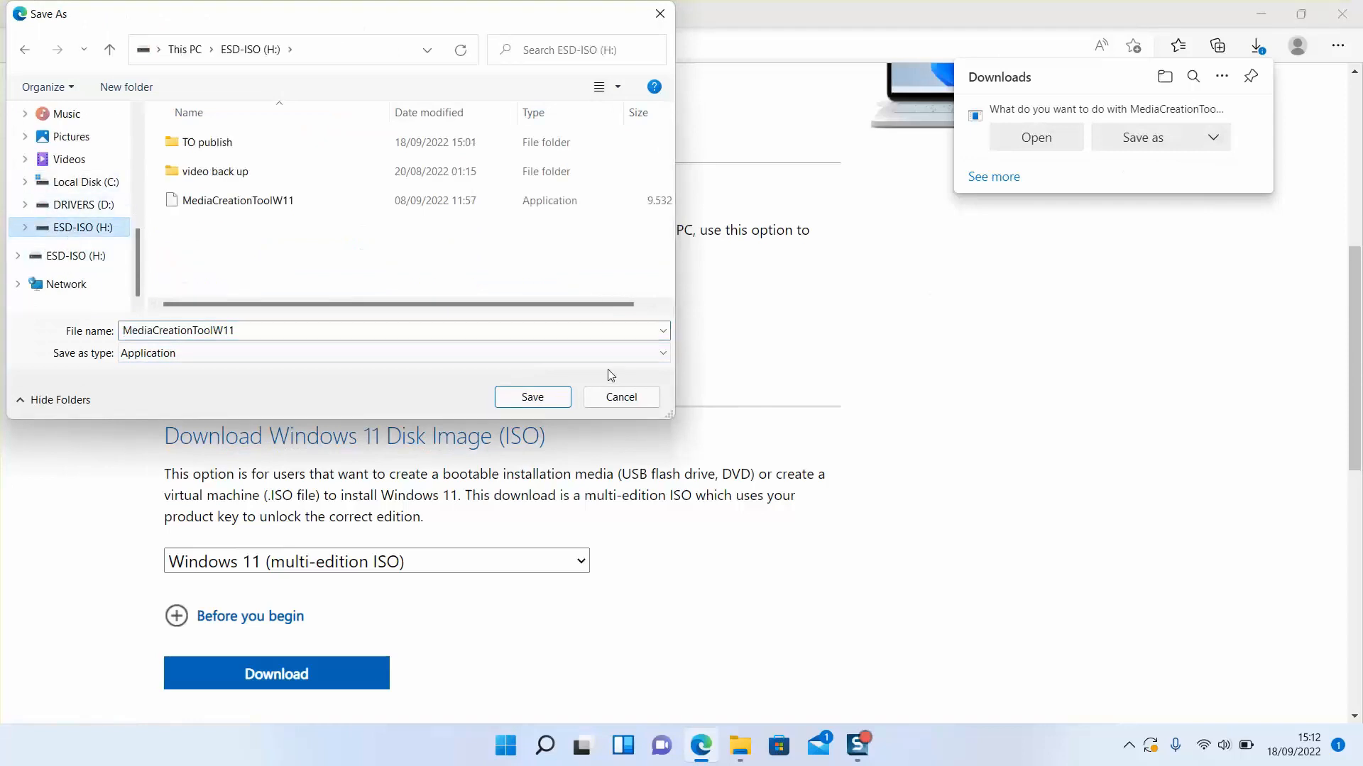
{"action": "left_click", "coordinate": [532, 397]}
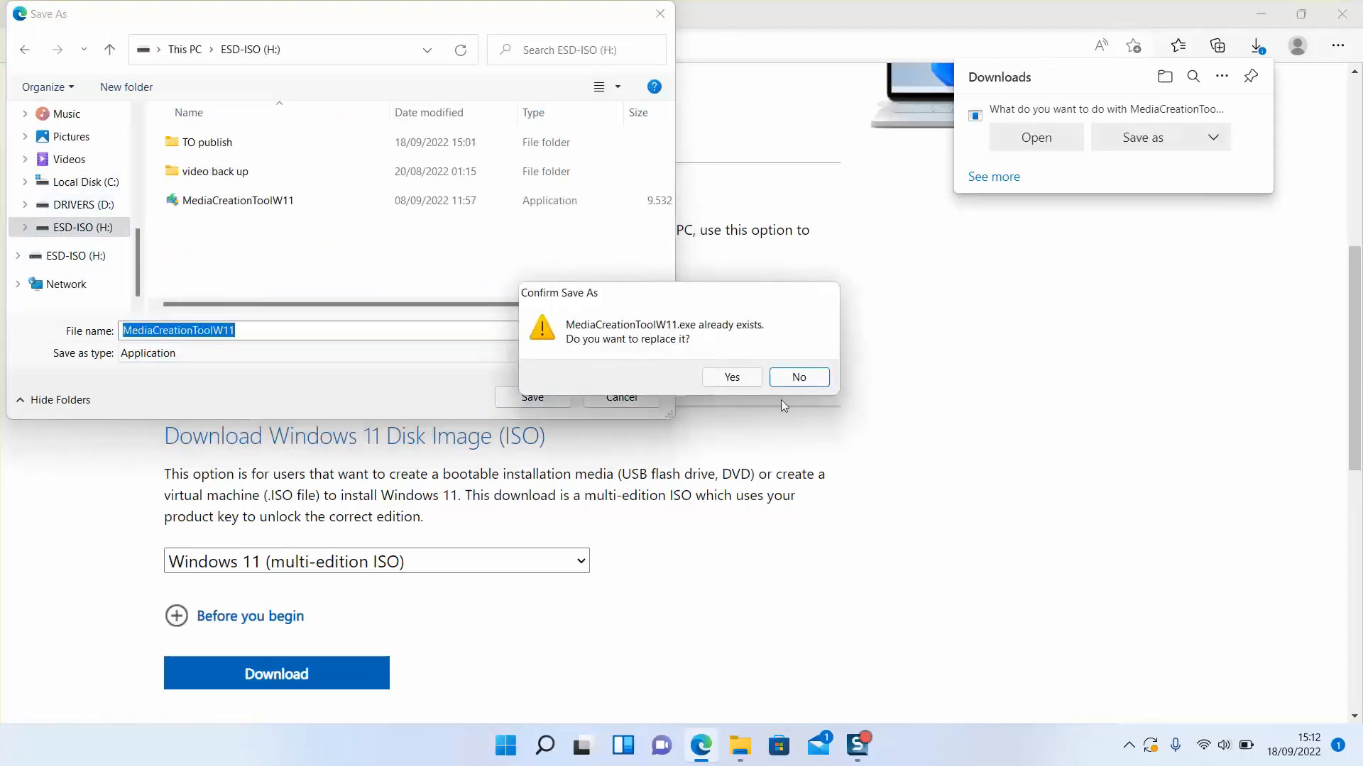
{"action": "left_click", "coordinate": [731, 376]}
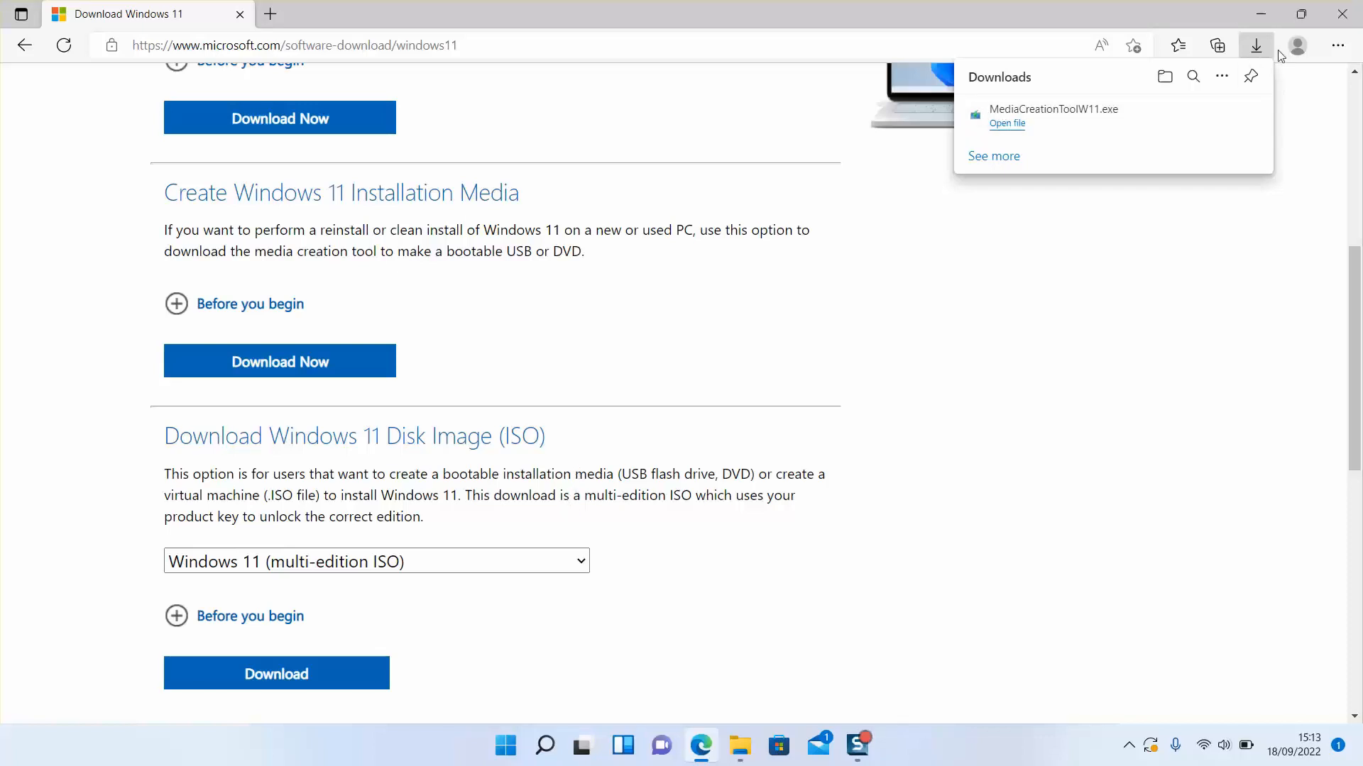
- Minimize the browser, read through the Media Creation Tool license terms in Windows 11 Setup and accept them
{"action": "left_click", "coordinate": [1261, 14]}
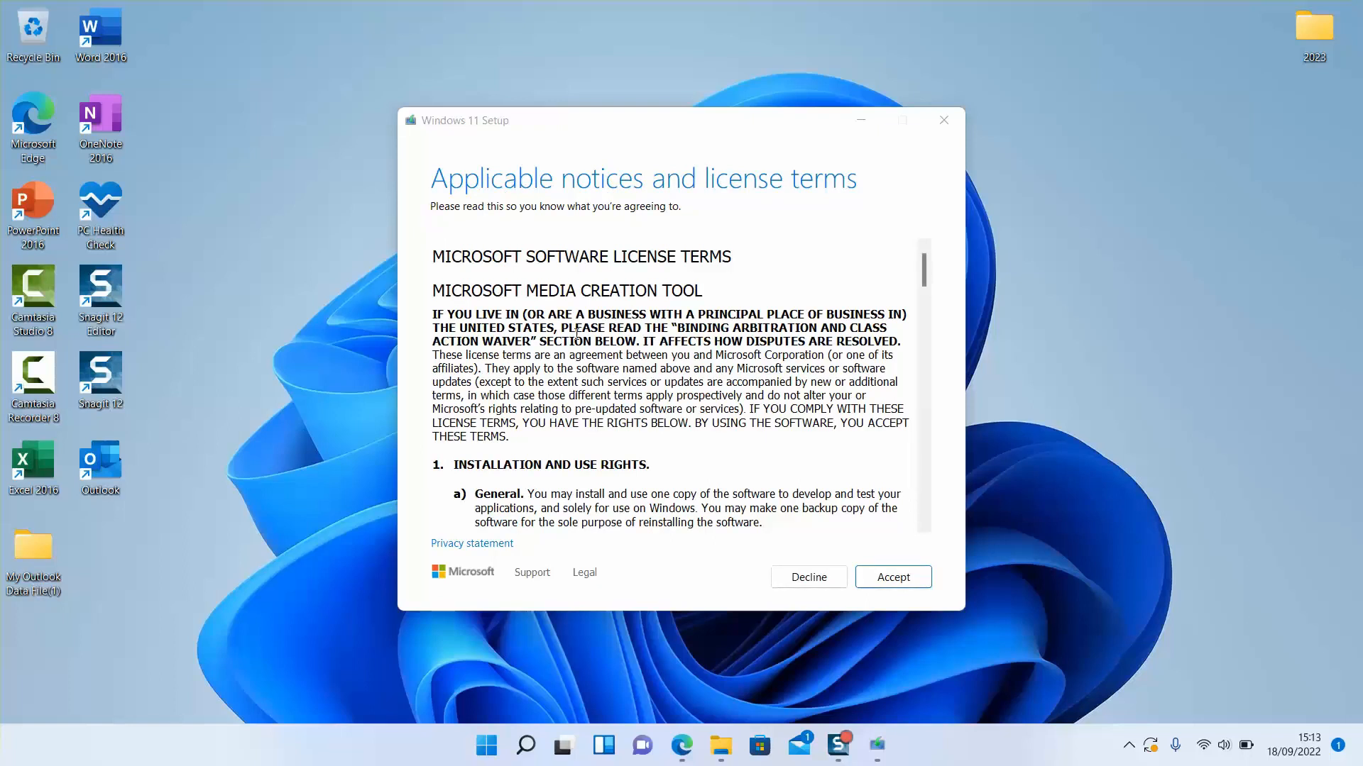
{"action": "scroll", "coordinate": [568, 328], "scroll_direction": "down", "scroll_amount": 20}
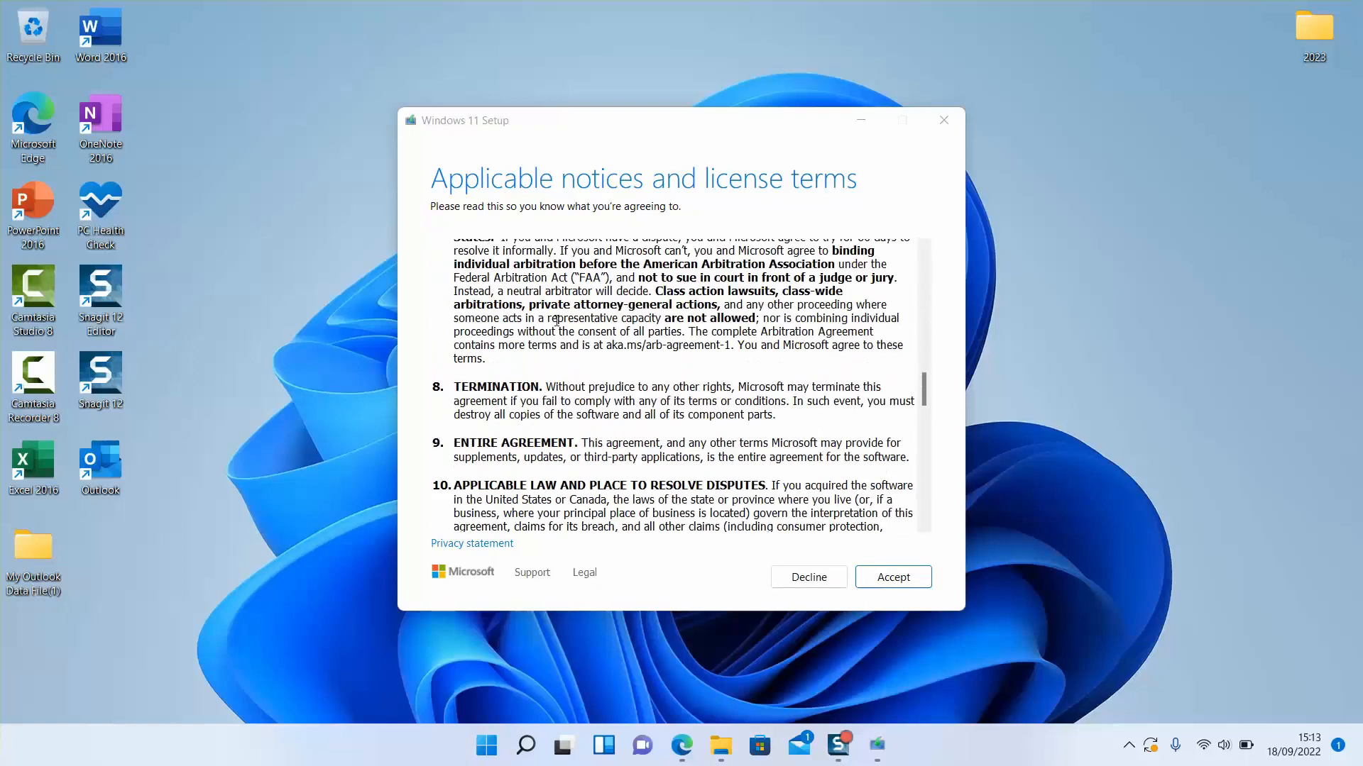
{"action": "scroll", "coordinate": [557, 320], "scroll_direction": "down", "scroll_amount": 6}
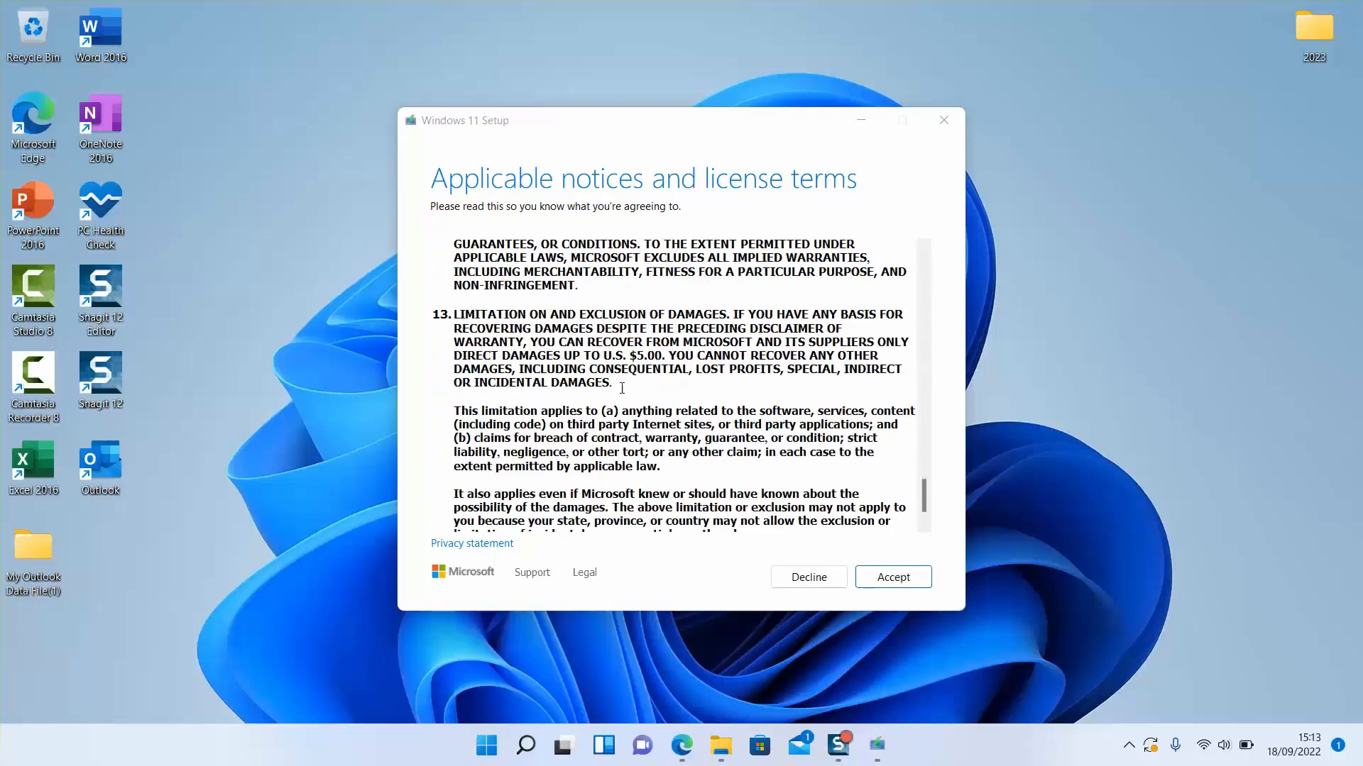
{"action": "left_click", "coordinate": [895, 577]}
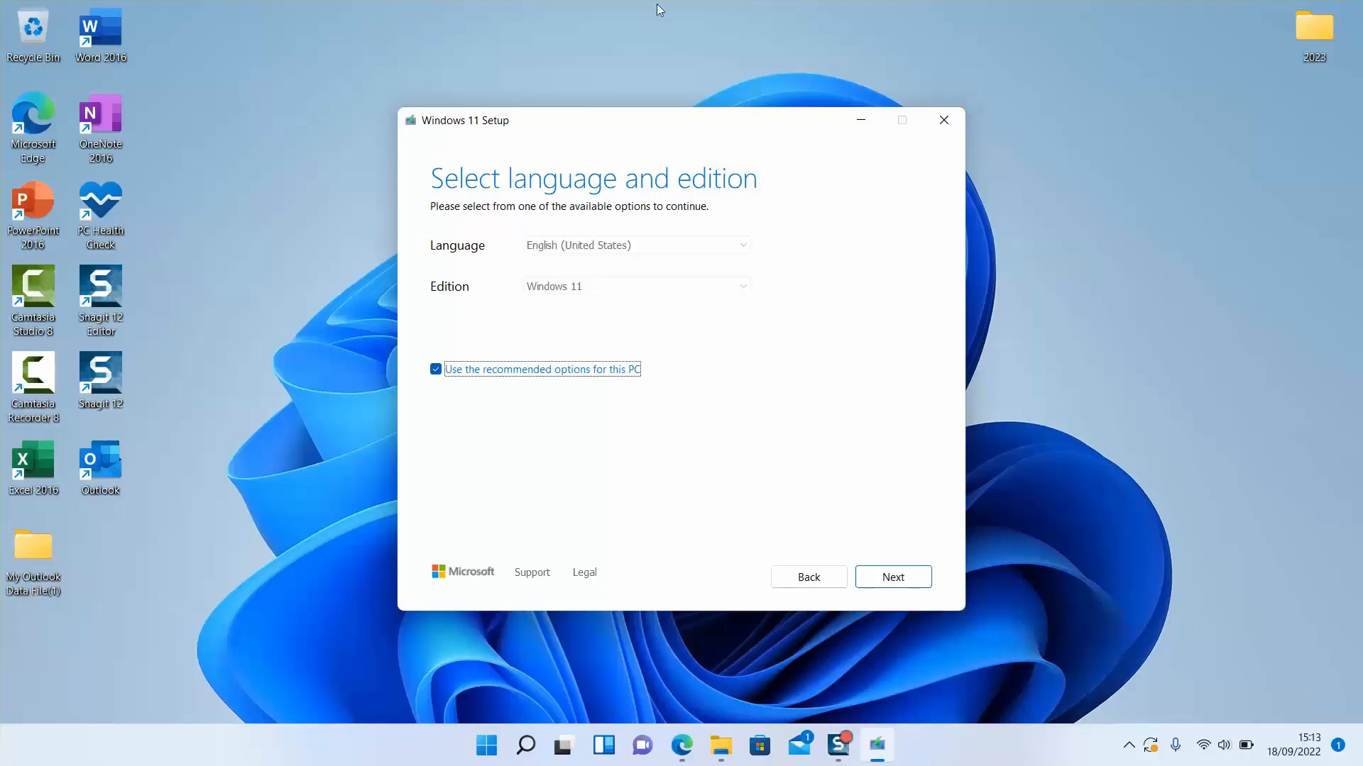
- Turn off the recommended options, set the language to français (France), keep the Windows 11 edition and continue
{"action": "left_click", "coordinate": [436, 370]}
{"action": "left_click", "coordinate": [568, 249]}
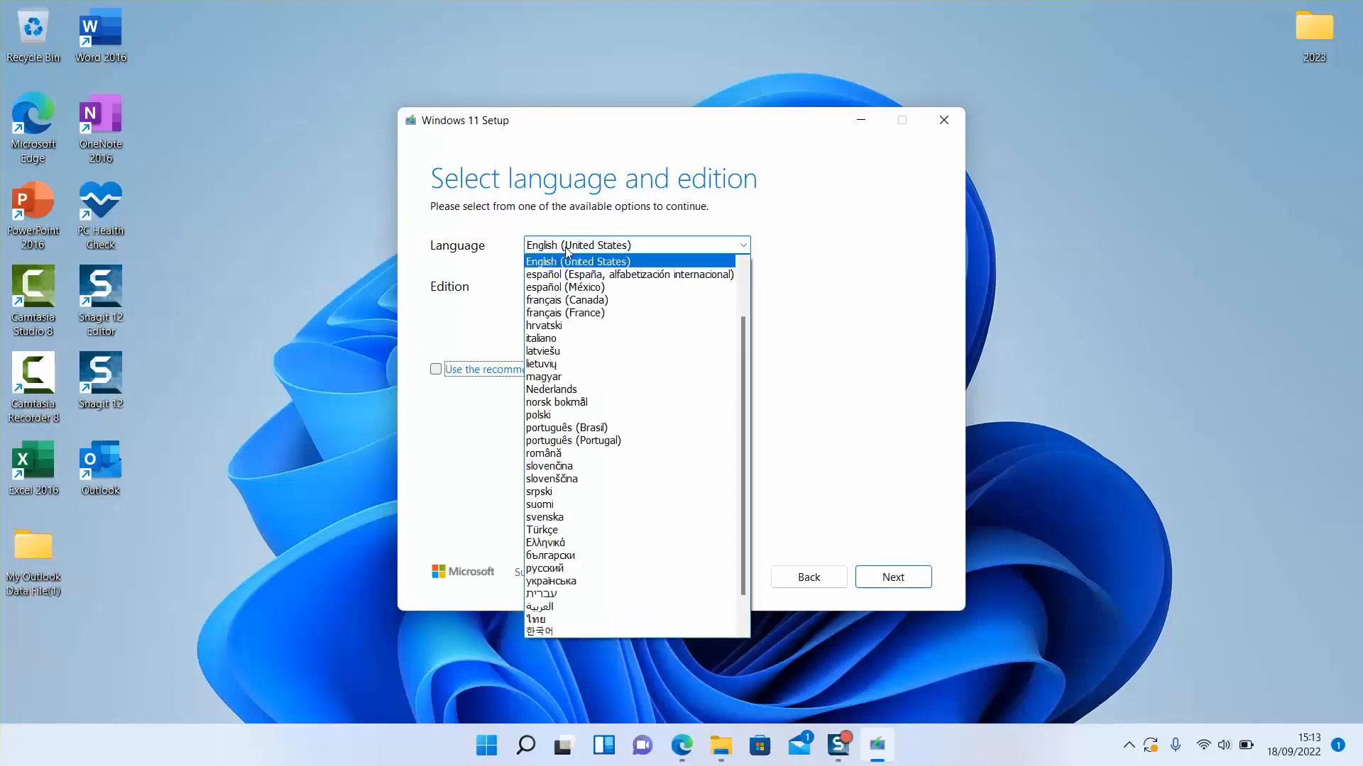
{"action": "left_click", "coordinate": [572, 314]}
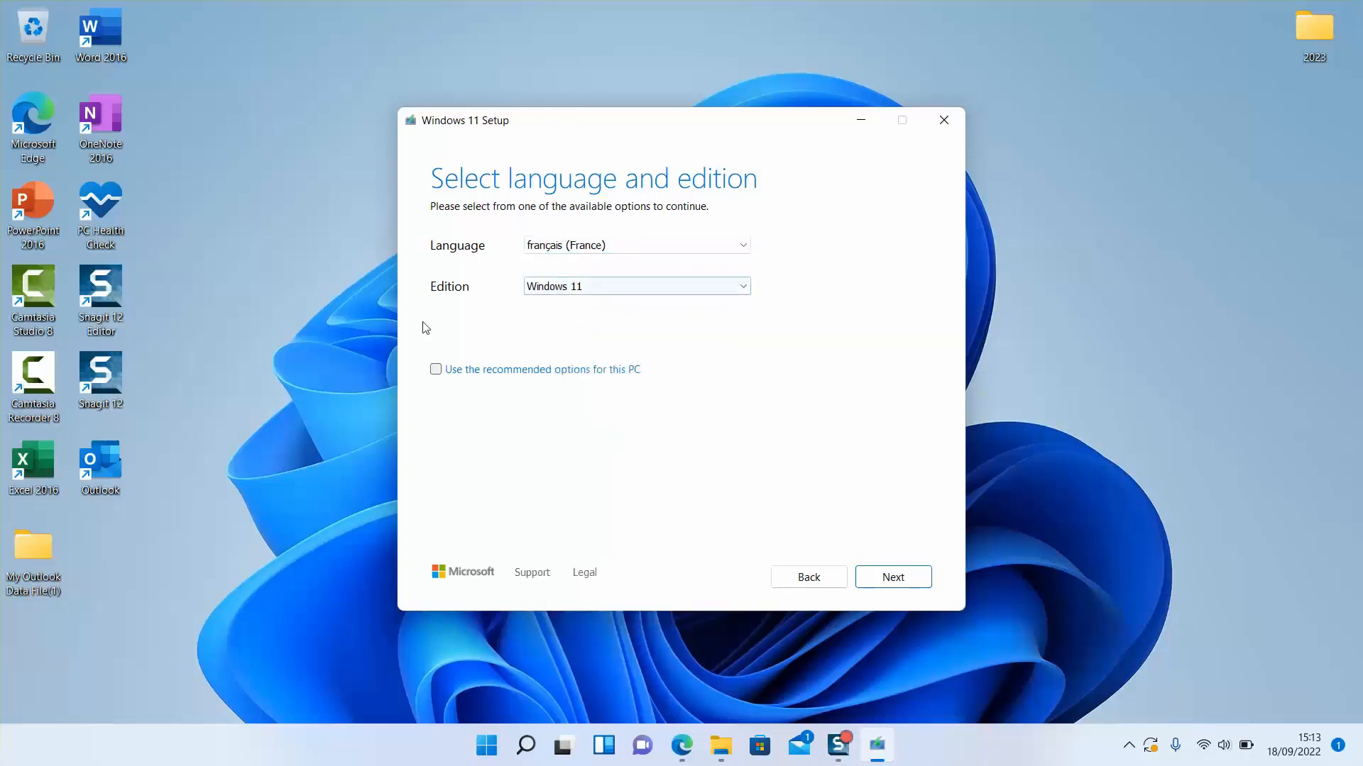
{"action": "left_click", "coordinate": [564, 288]}
{"action": "left_click", "coordinate": [564, 288]}
{"action": "left_click", "coordinate": [900, 579]}
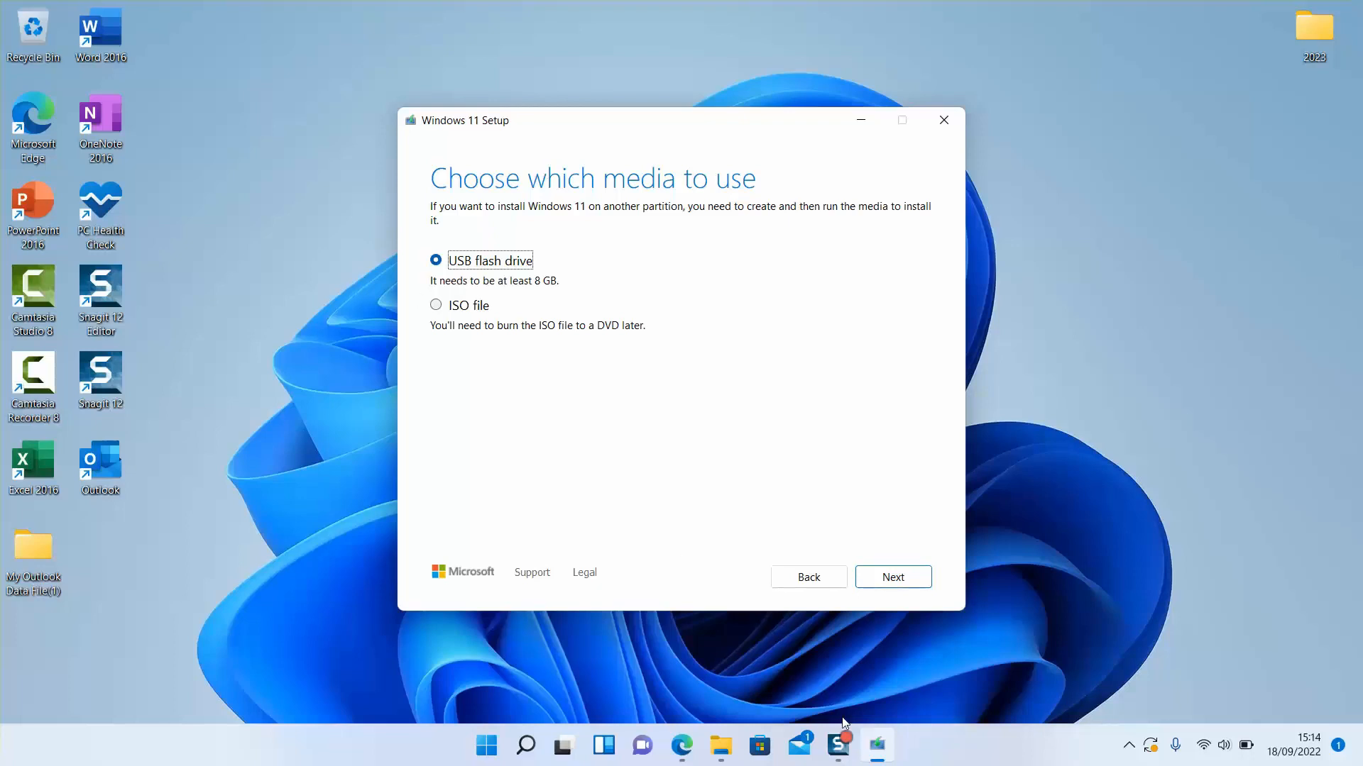
- Continue with USB flash drive as the installation media
{"action": "left_click", "coordinate": [850, 741]}
{"action": "left_click", "coordinate": [878, 575]}
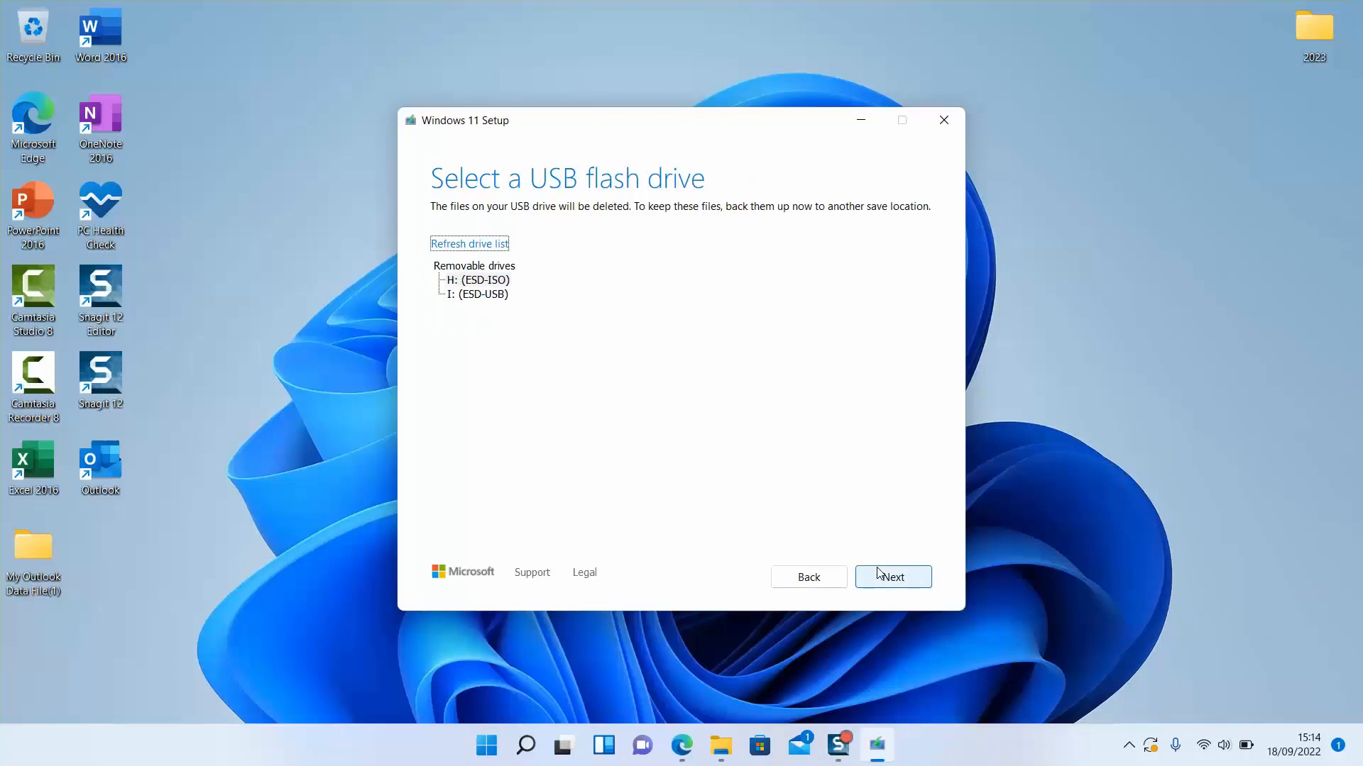
- Check the connected drives under This PC in File Explorer to identify the USB flash drive, and minimize the window
{"action": "key", "text": "super+e"}
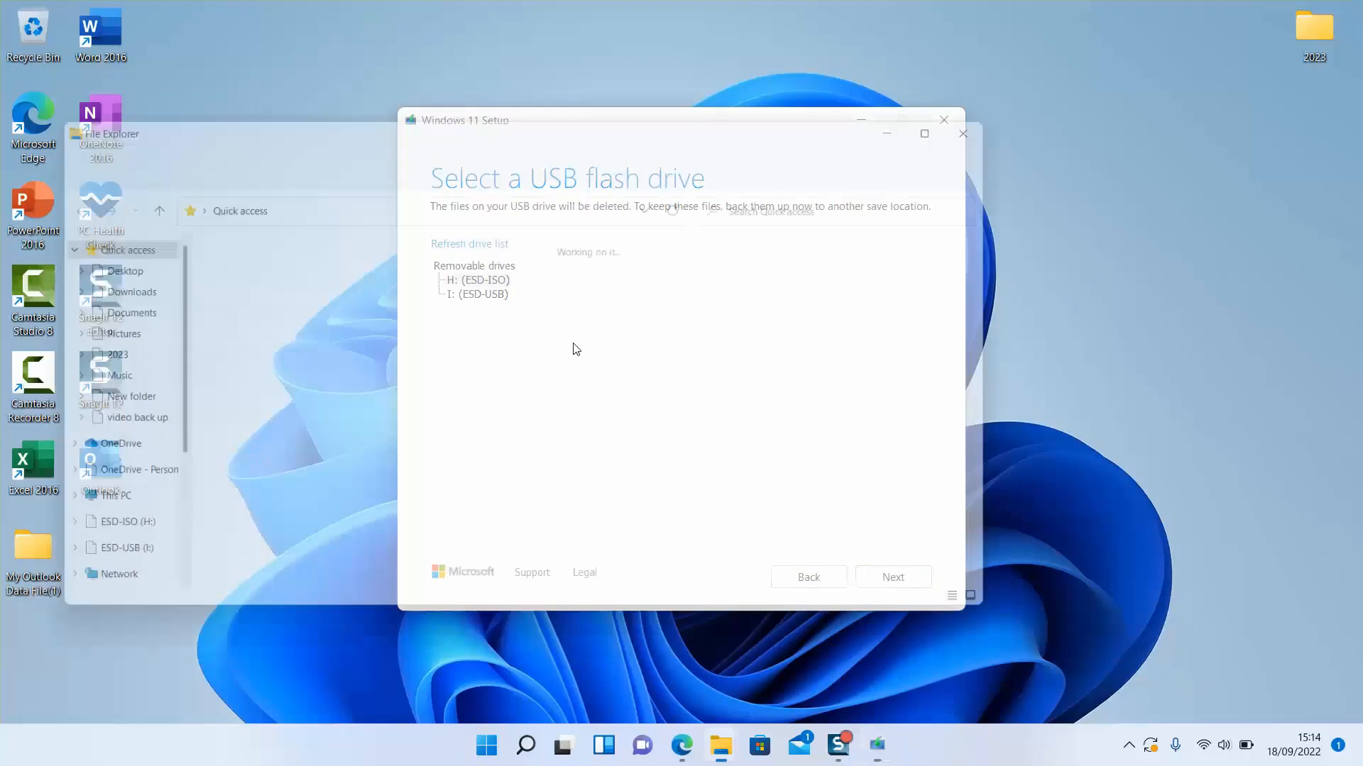
{"action": "left_click", "coordinate": [78, 515]}
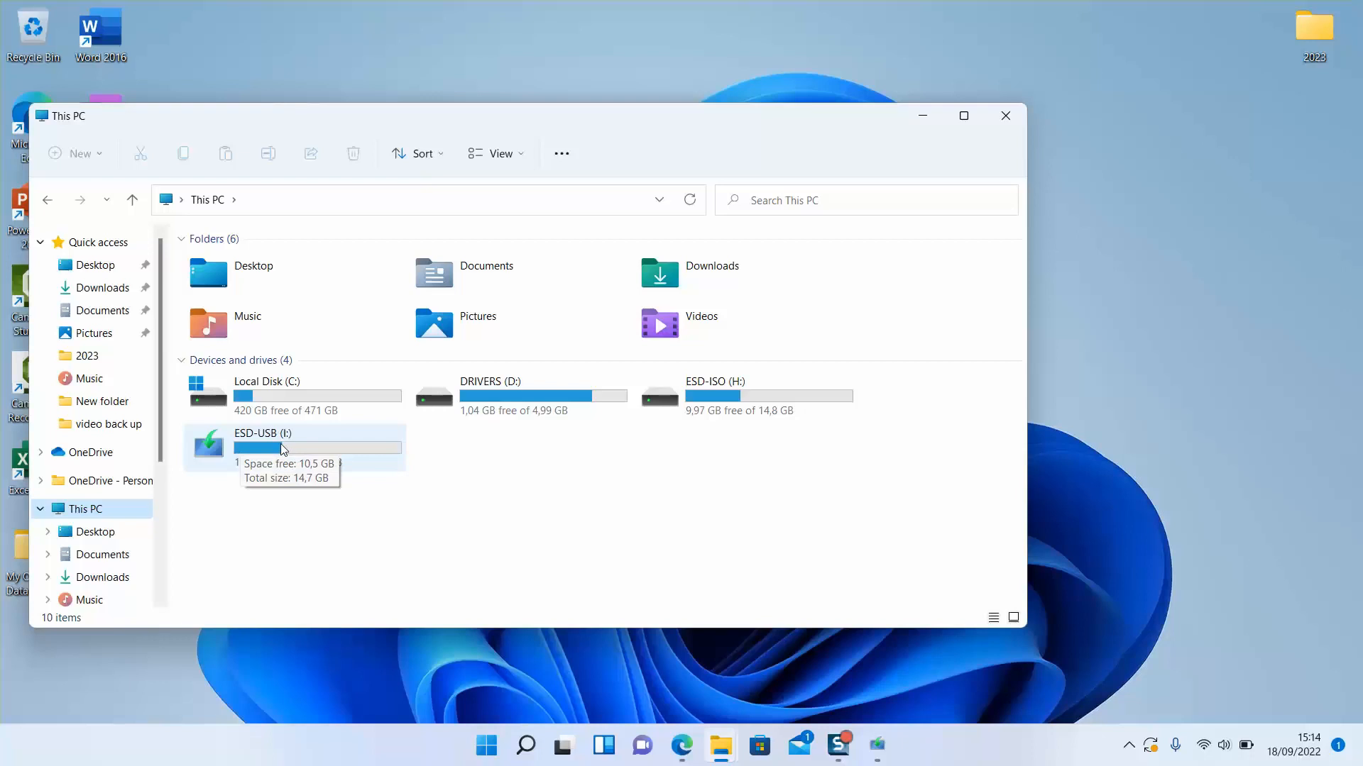
{"action": "left_click", "coordinate": [923, 117]}
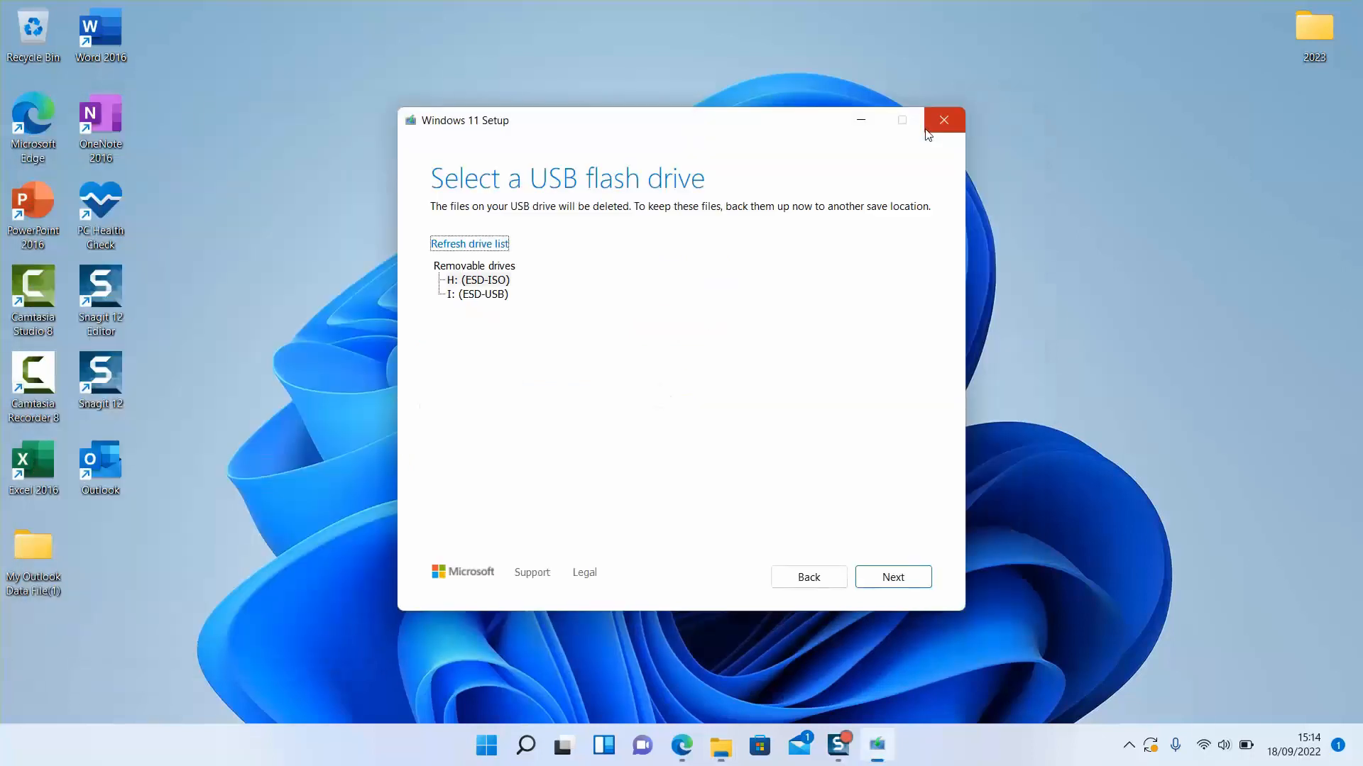
- Select the ESD-USB (I:) removable drive, create the Windows 11 installation media on it and finish the setup wizard
{"action": "left_click", "coordinate": [501, 295]}
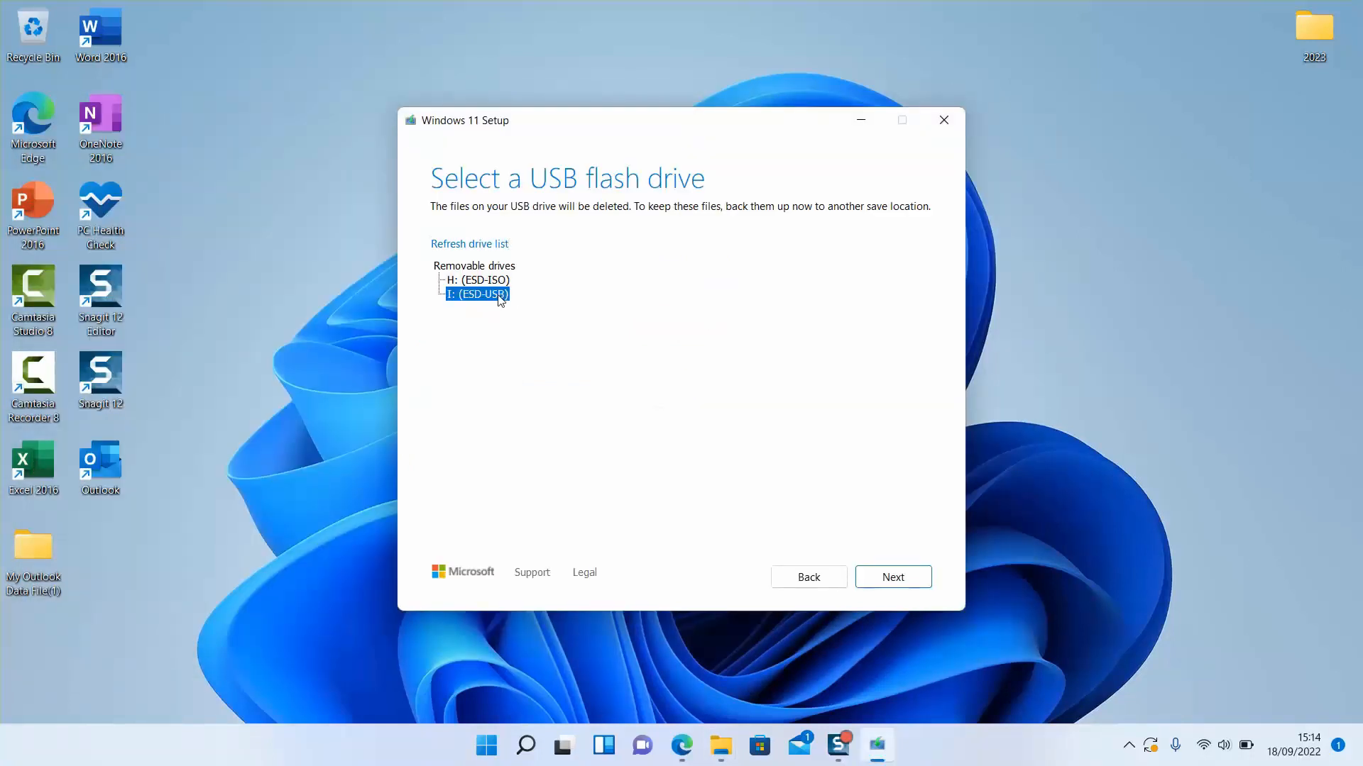
{"action": "left_click", "coordinate": [906, 572]}
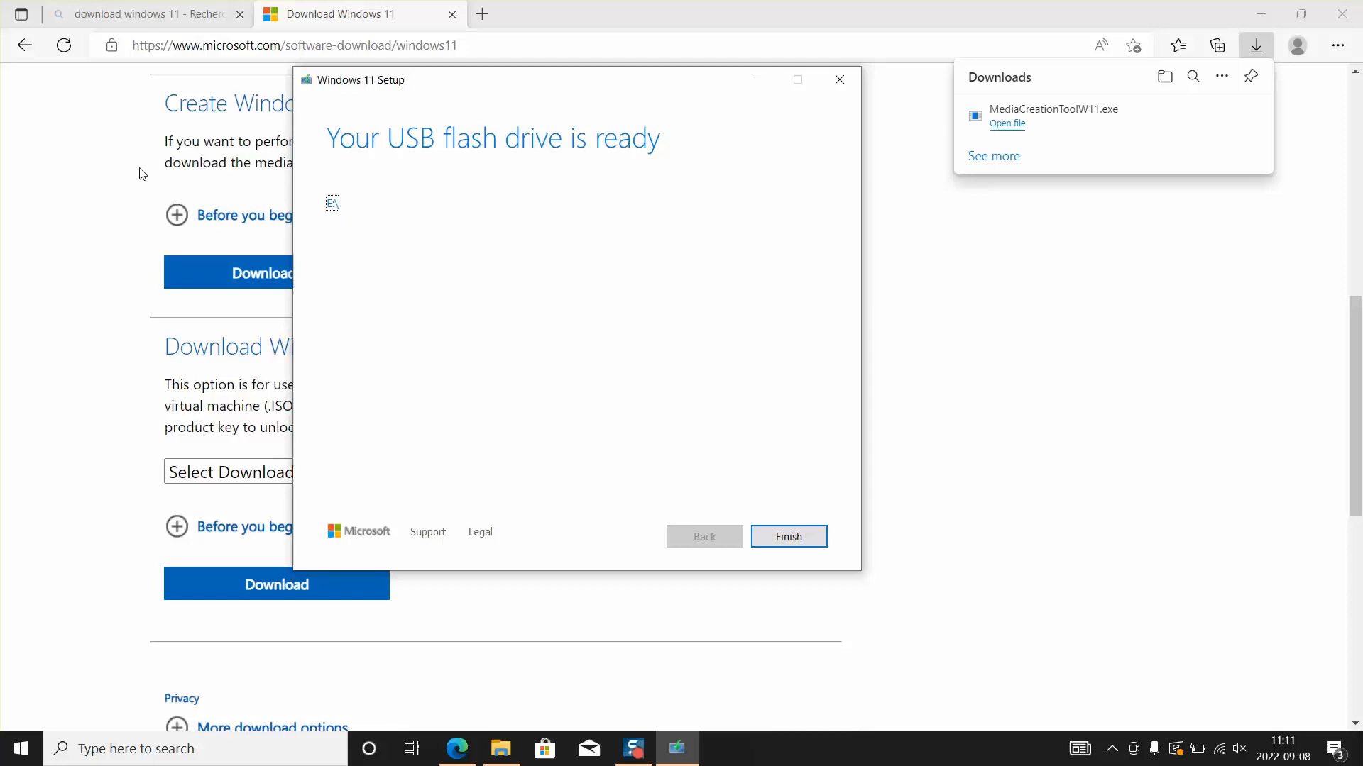
{"action": "left_click", "coordinate": [792, 537]}
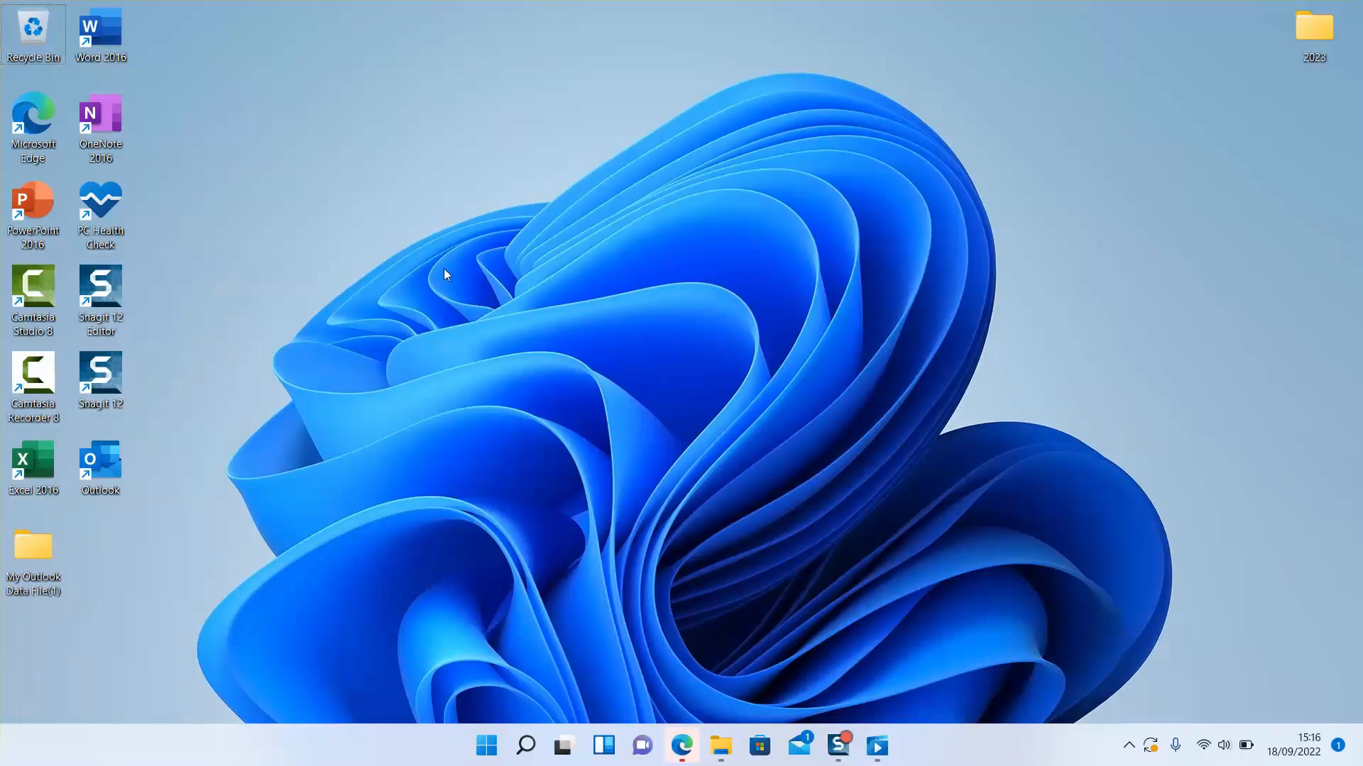
- Open the ESD-USB (I:) drive from This PC in File Explorer and maximize the window
{"action": "key", "text": "super+e"}
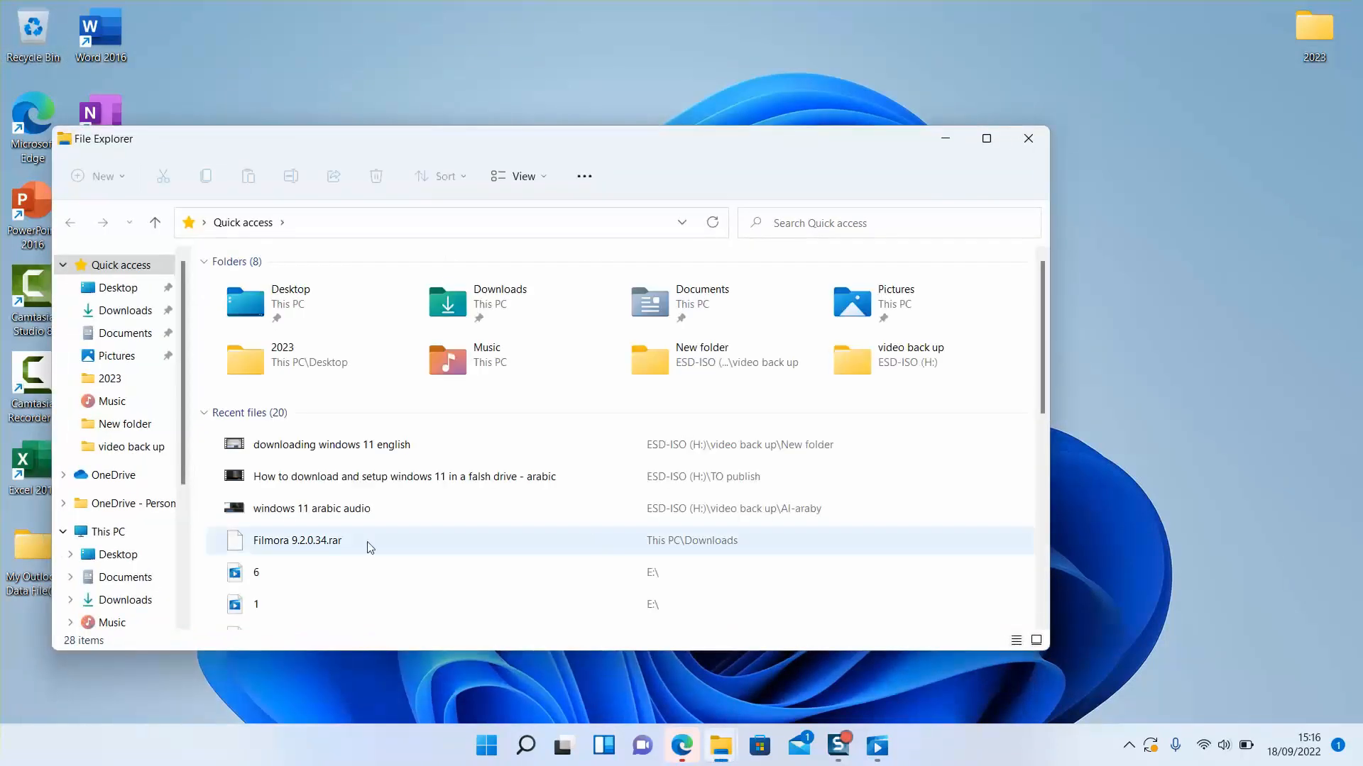
{"action": "left_click", "coordinate": [114, 533]}
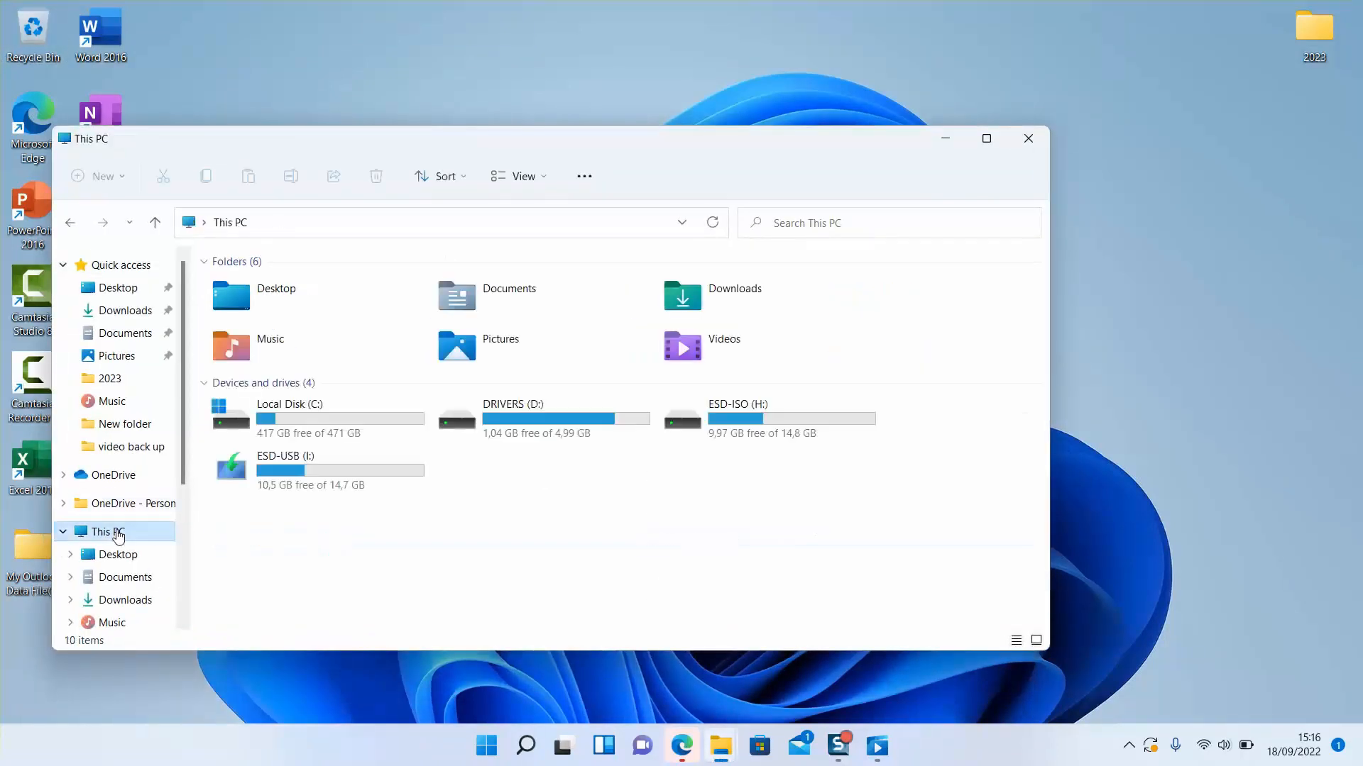
{"action": "left_click", "coordinate": [302, 458]}
{"action": "double_click", "coordinate": [301, 457]}
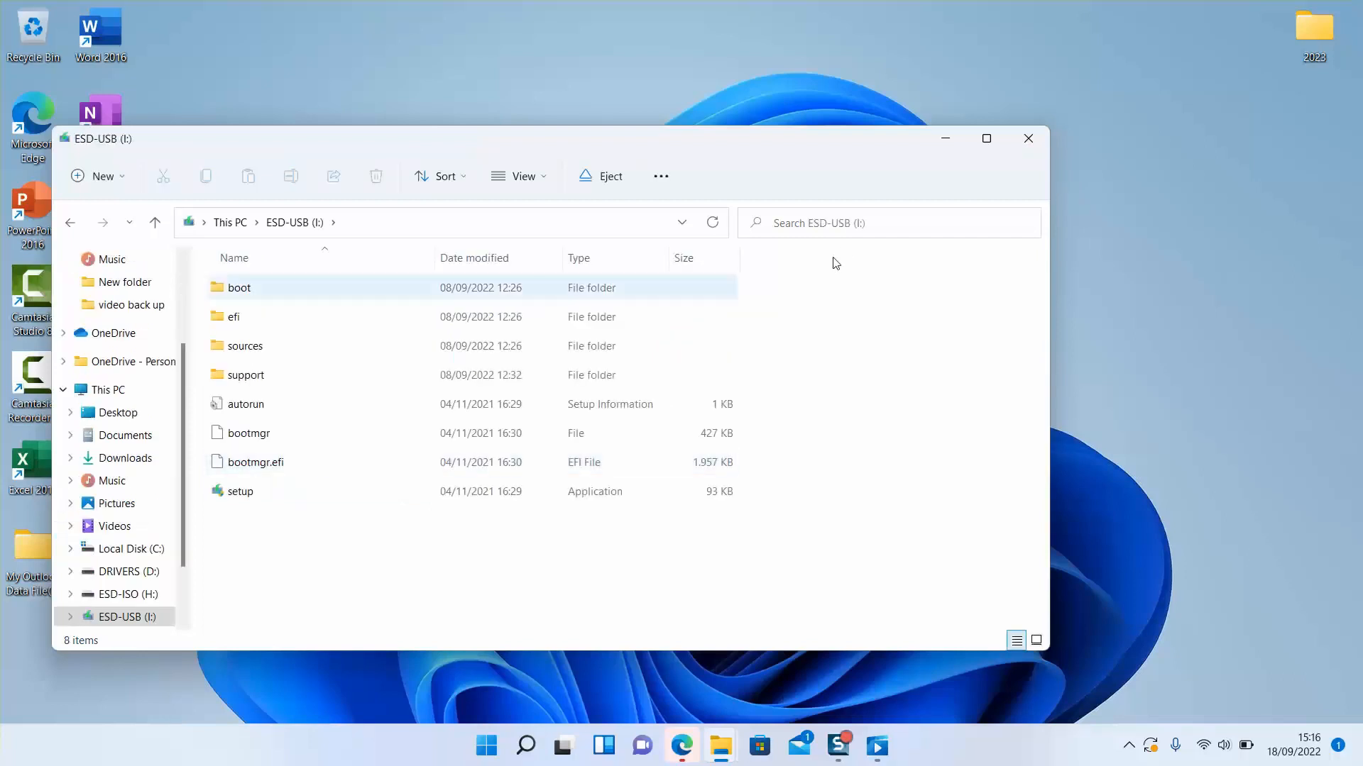
{"action": "left_click", "coordinate": [986, 139]}
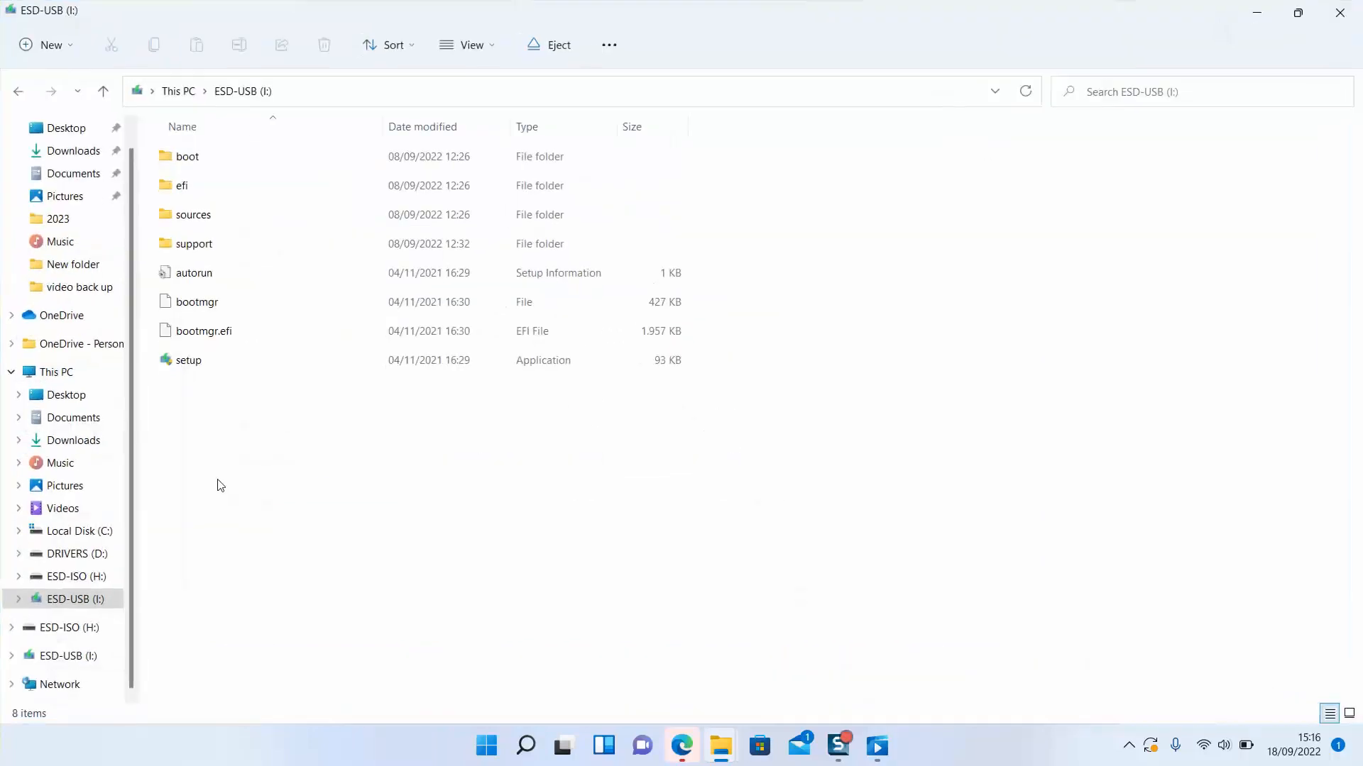
- Launch the setup application from the ESD-USB (I:) drive and minimize the File Explorer window
{"action": "double_click", "coordinate": [317, 358]}
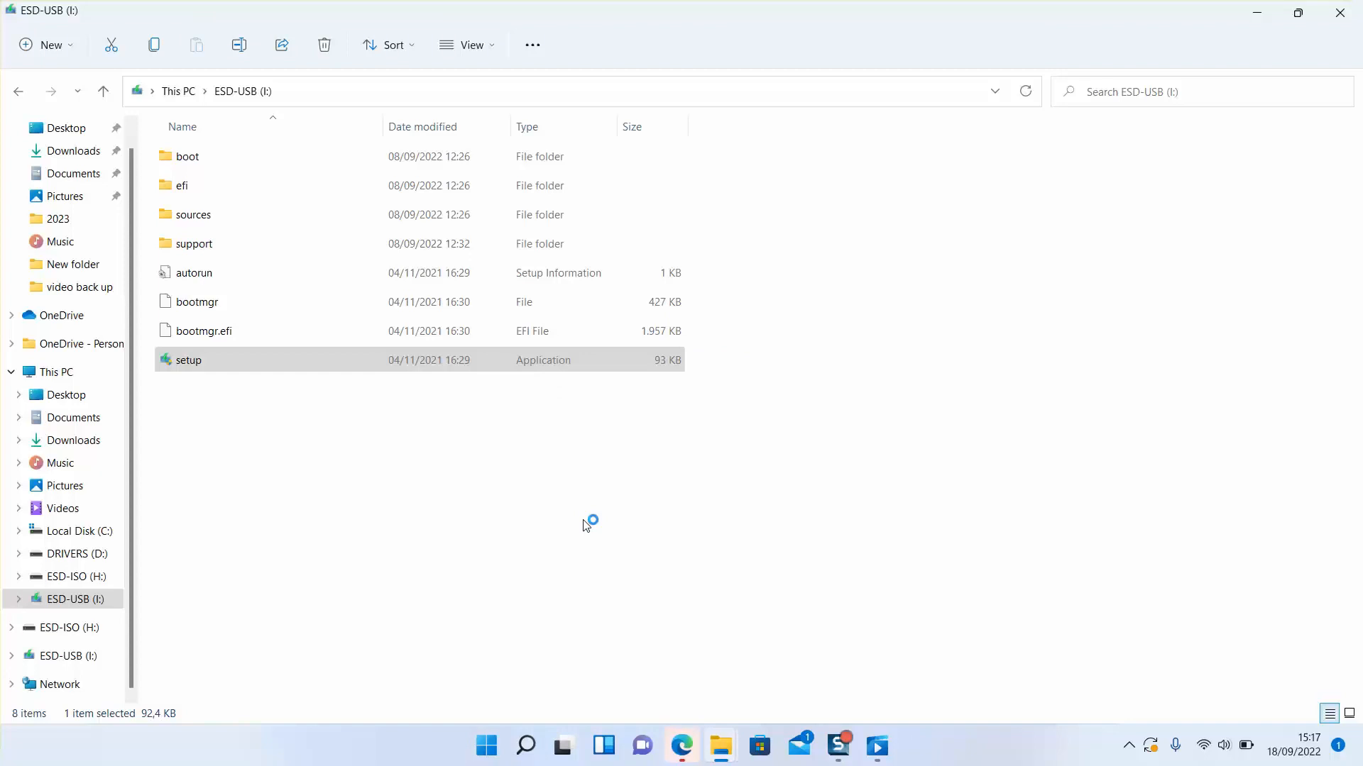
{"action": "left_click", "coordinate": [586, 525]}
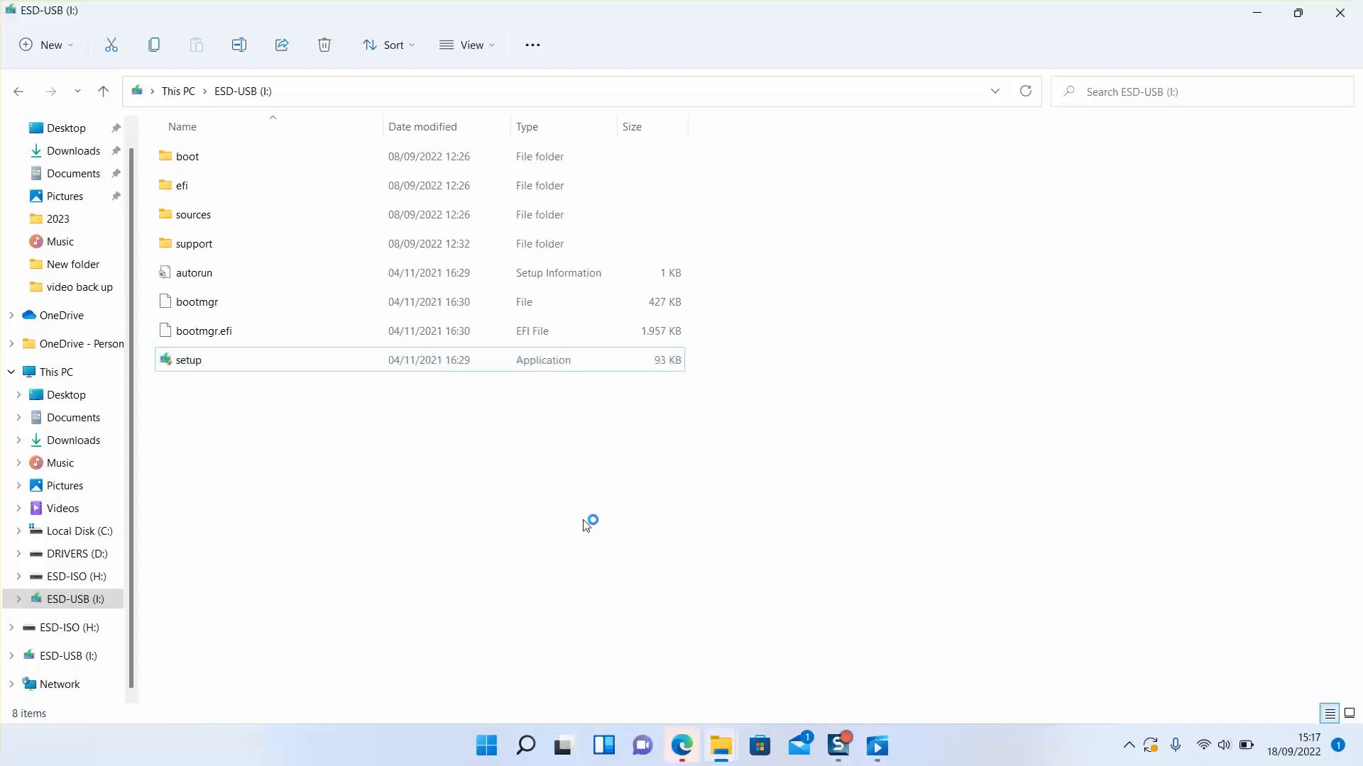
{"action": "left_click", "coordinate": [1264, 12]}
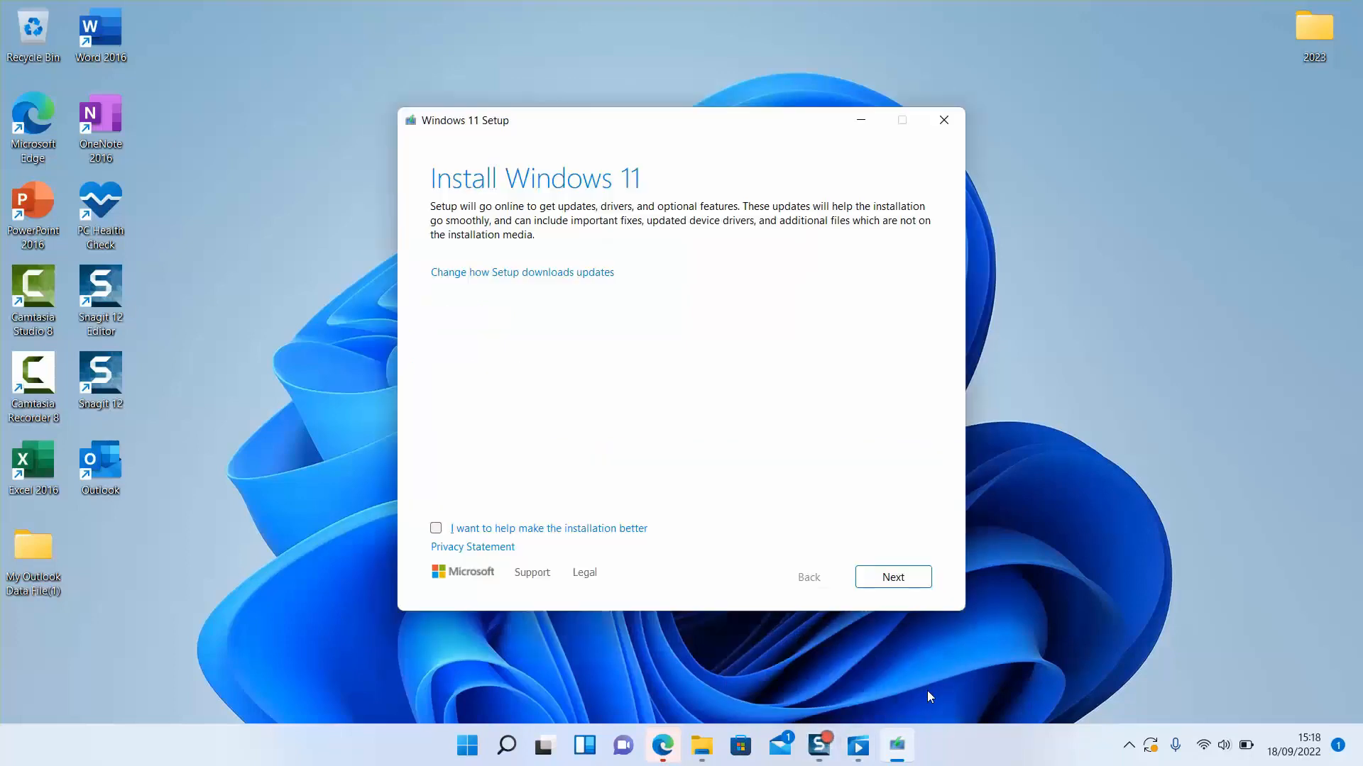
- Change how Setup downloads updates to Not right now and continue with the Windows 11 installation
{"action": "left_click", "coordinate": [473, 279]}
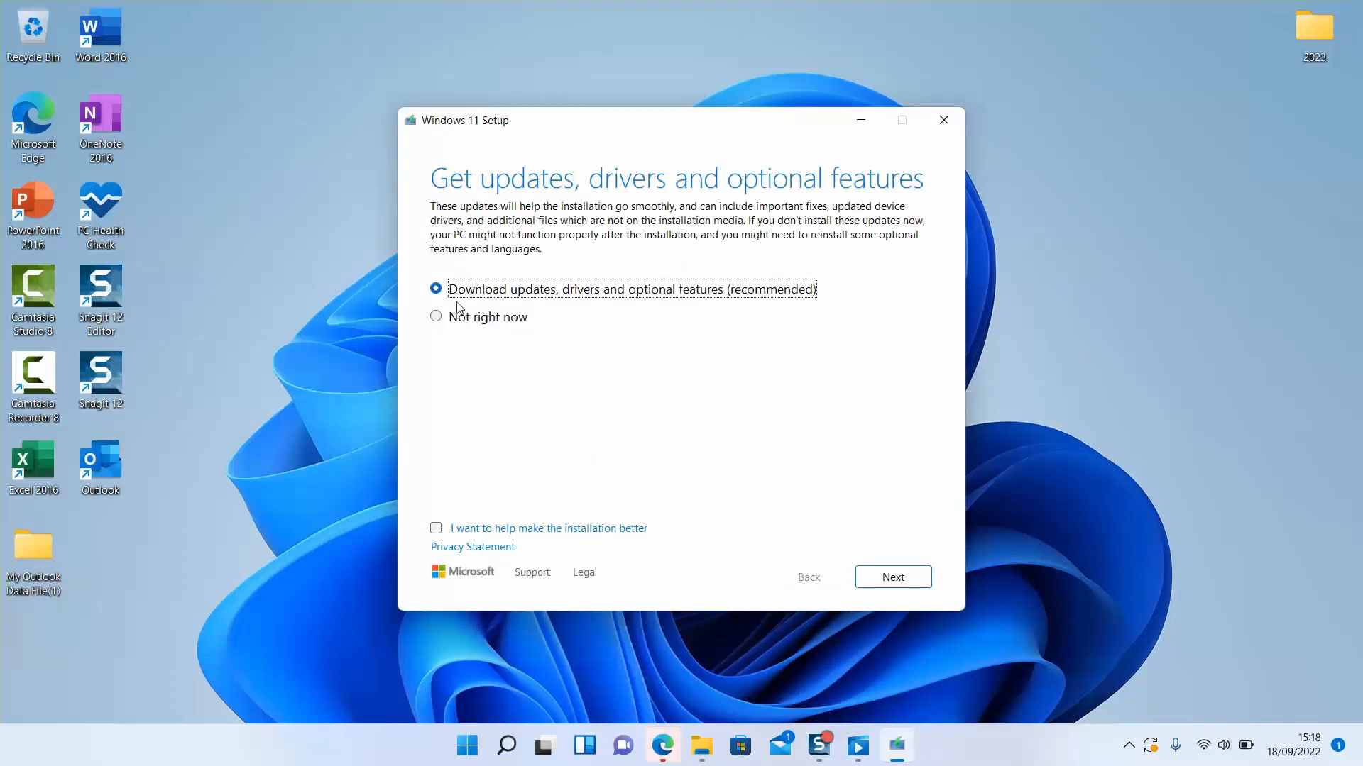
{"action": "left_click", "coordinate": [455, 319]}
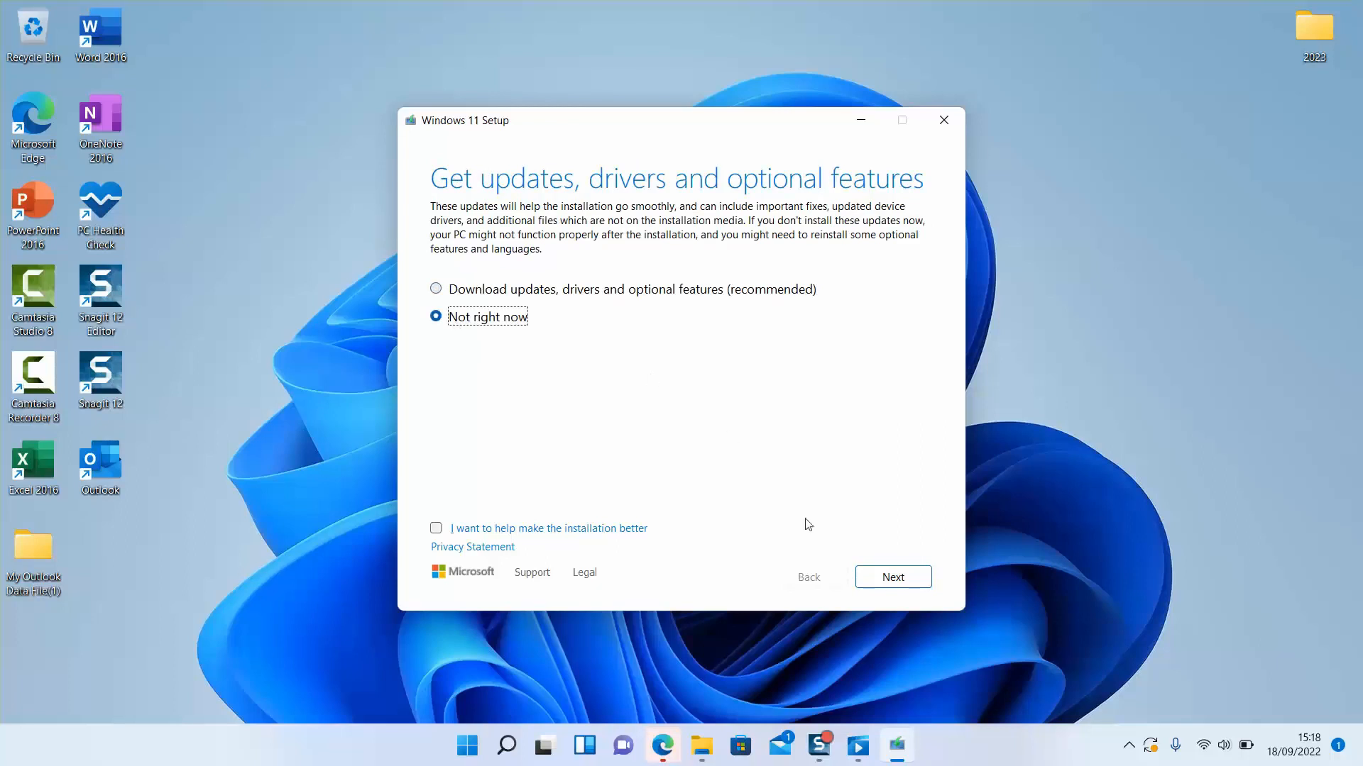
{"action": "left_click", "coordinate": [887, 577]}
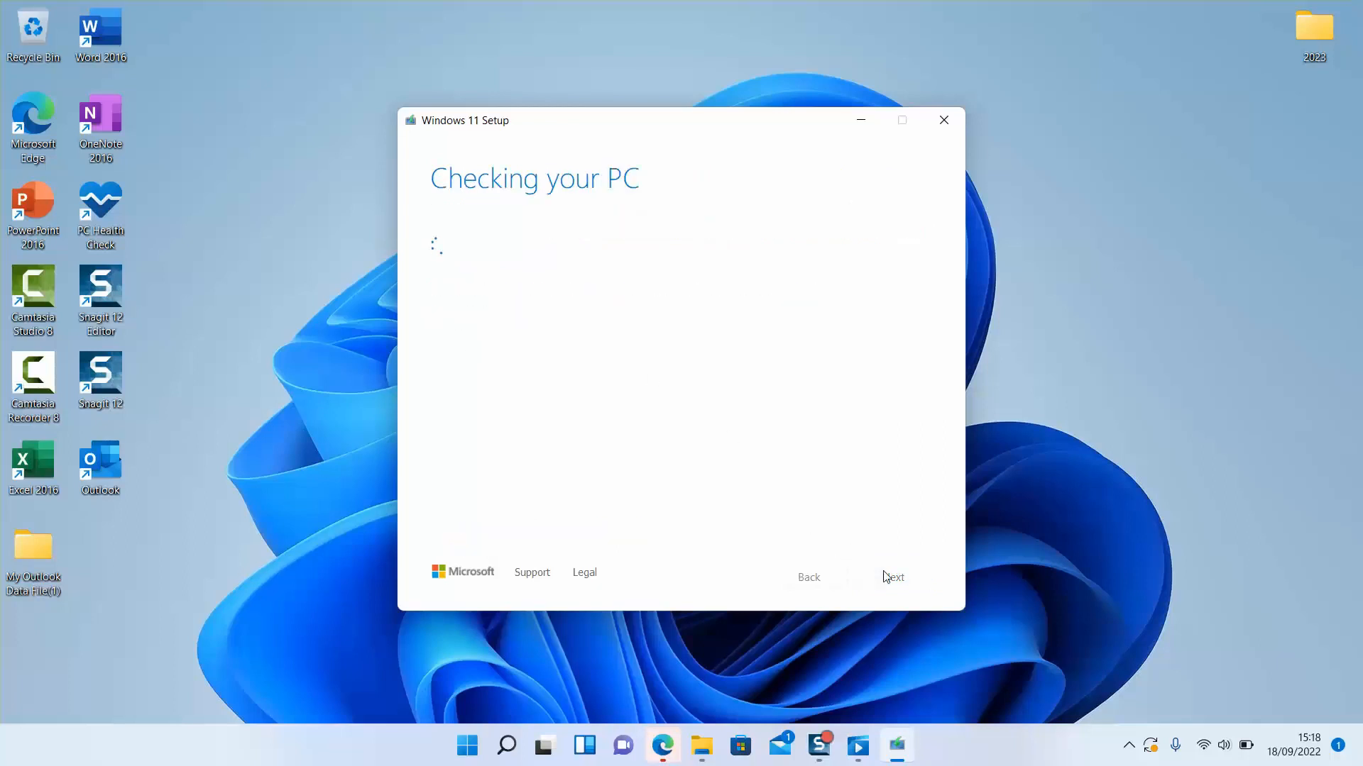